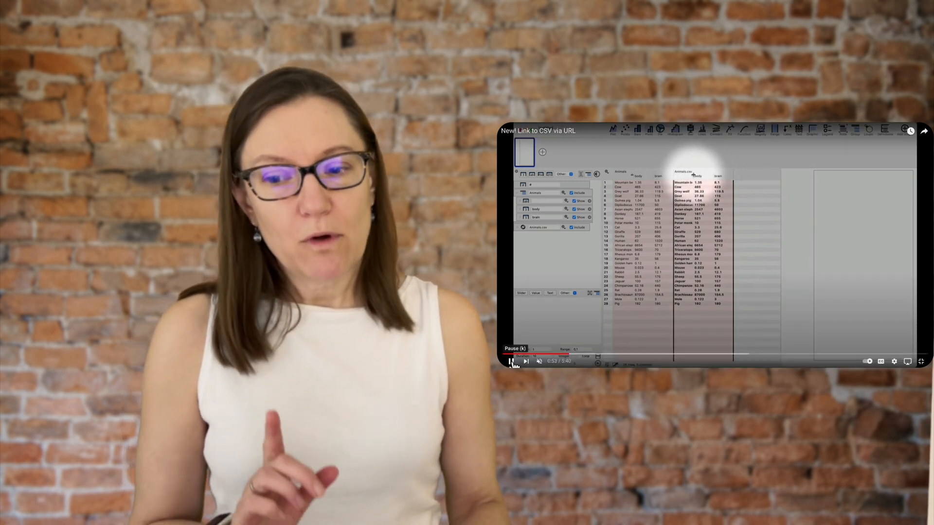
left_click(512, 362)
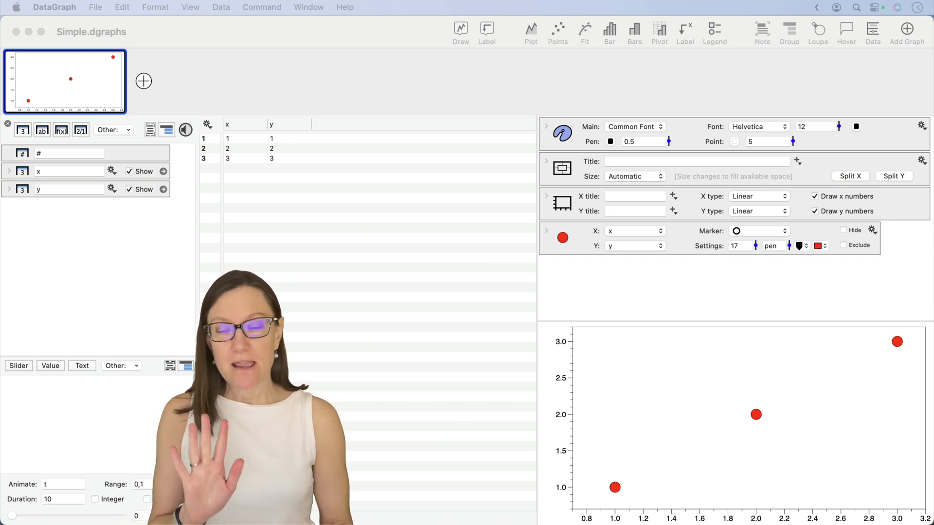
Step: Create a column group in the data list and put both the x and y columns inside it
left_click(328, 272)
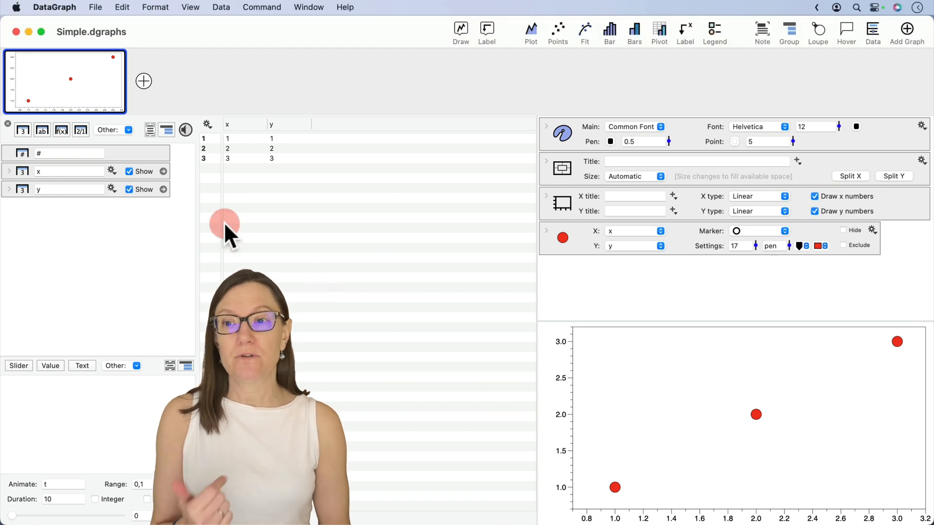
left_click(163, 171)
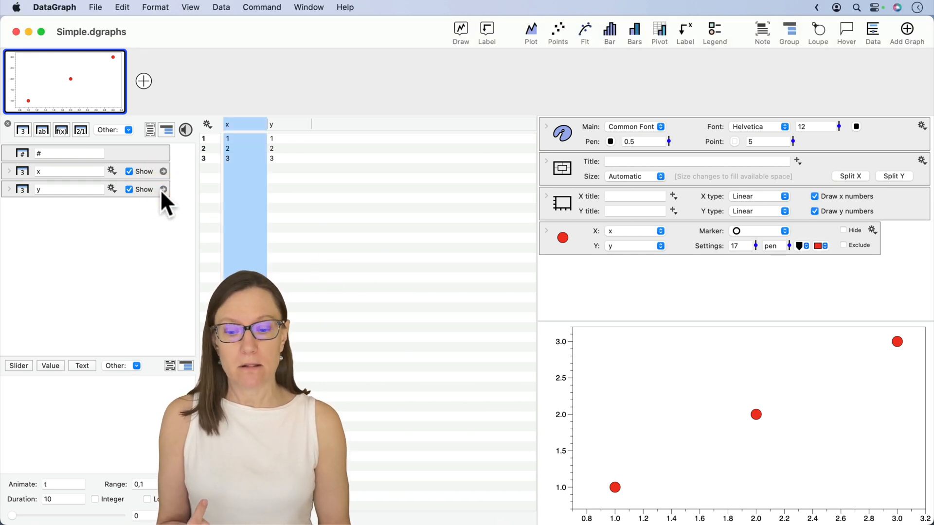
left_click(163, 189)
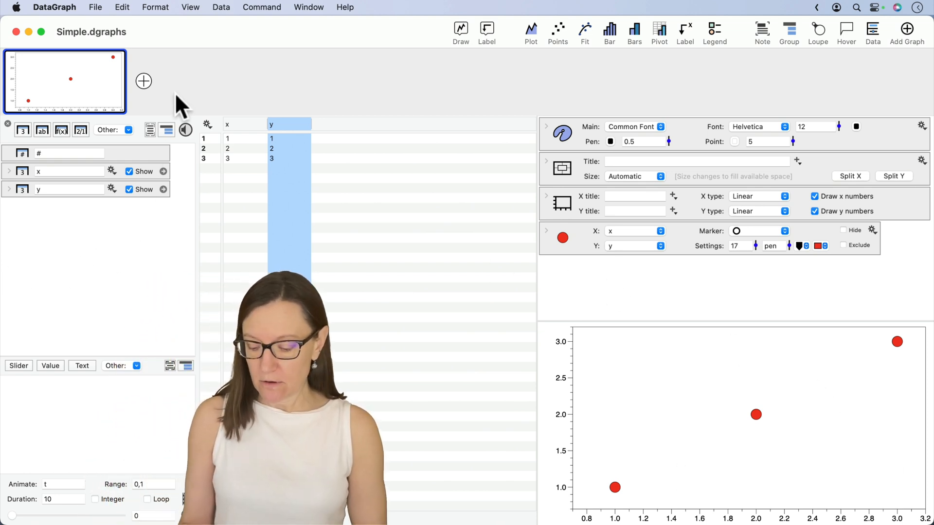
left_click_drag(173, 81, 172, 123)
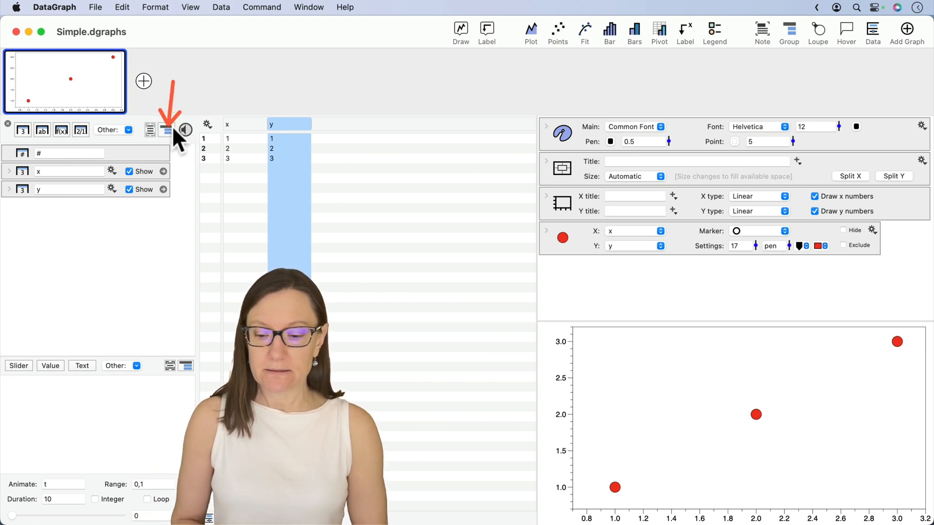
left_click(169, 129)
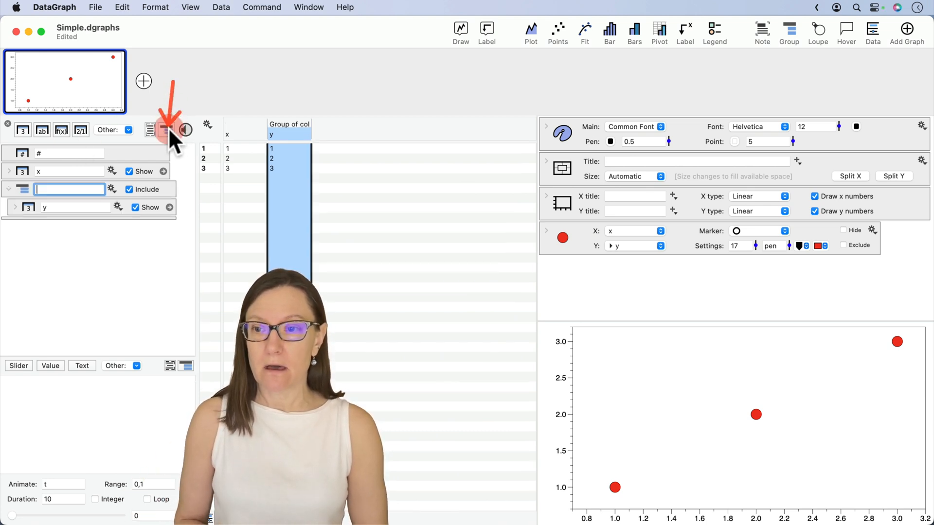
left_click(17, 188)
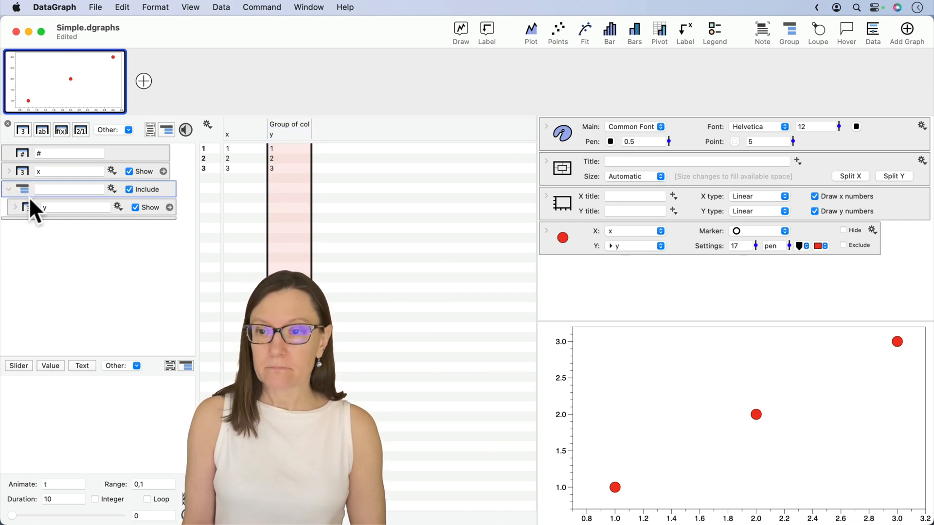
mouse_move(33, 207)
left_mouse_down()
mouse_move(31, 232)
mouse_move(21, 168)
mouse_move(28, 203)
left_mouse_up()
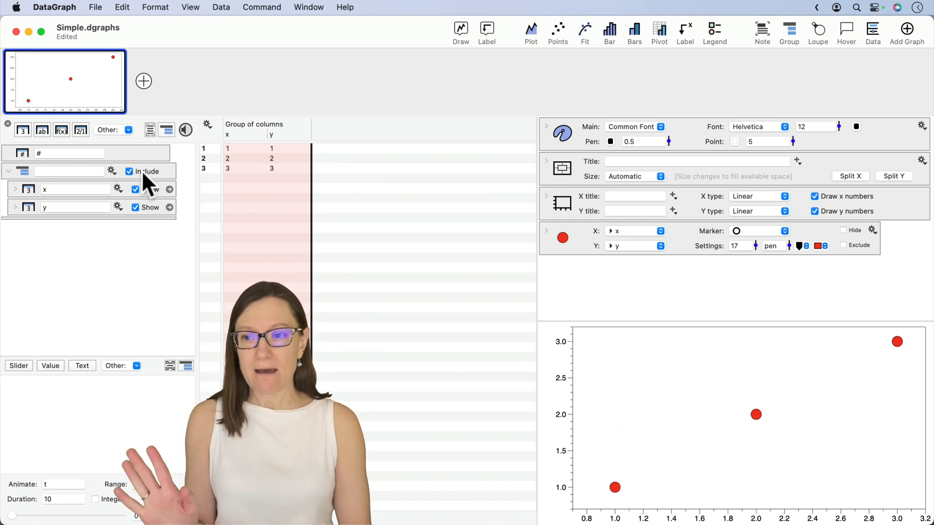
Step: Name the column group My Data
left_click(78, 170)
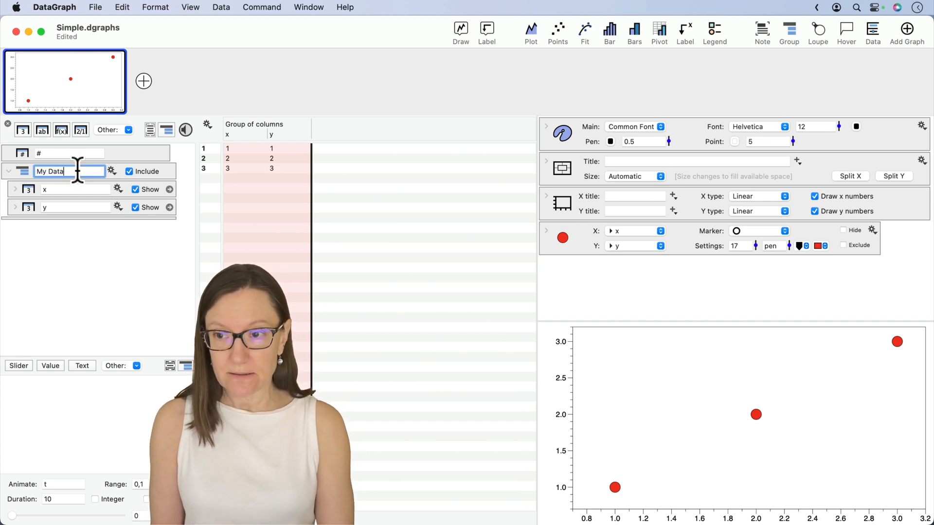
key("Return")
left_click(114, 266)
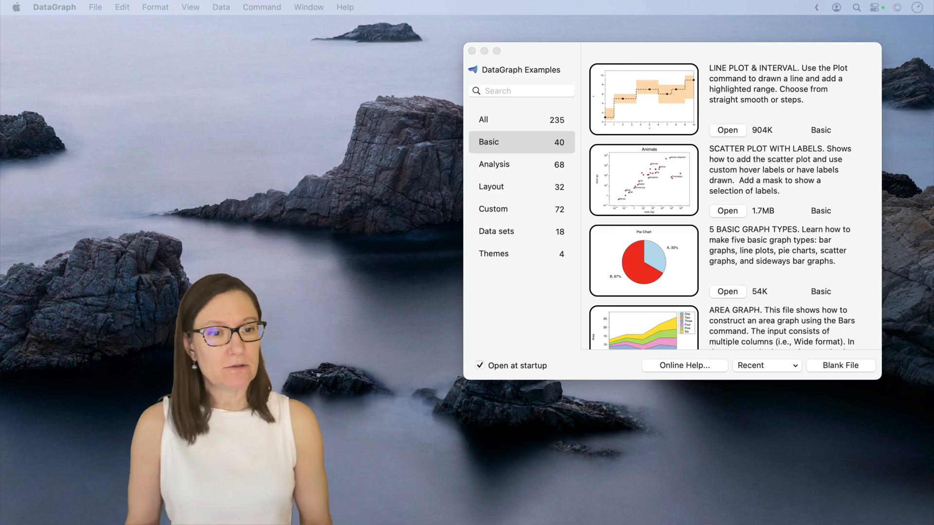
Step: Open the Scatter Plot with Labels example from the Basic category of the examples
left_click(752, 201)
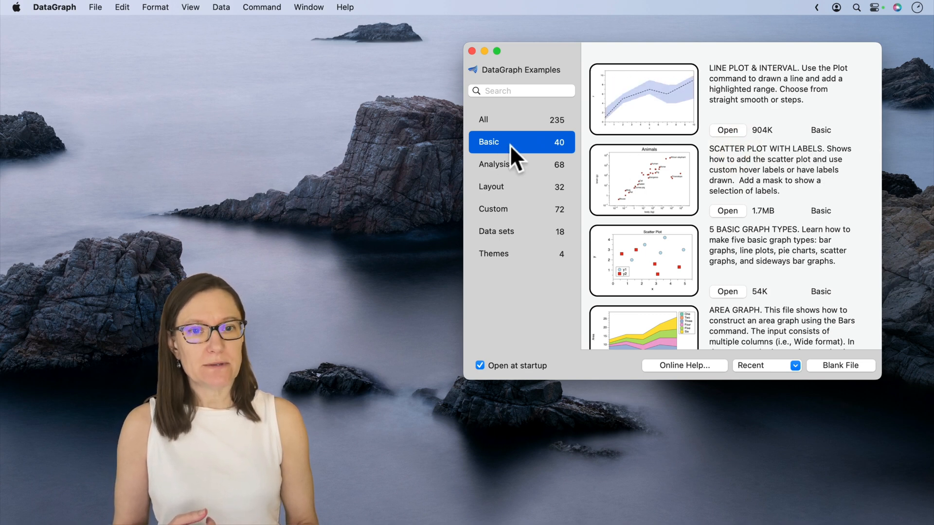
left_click(727, 212)
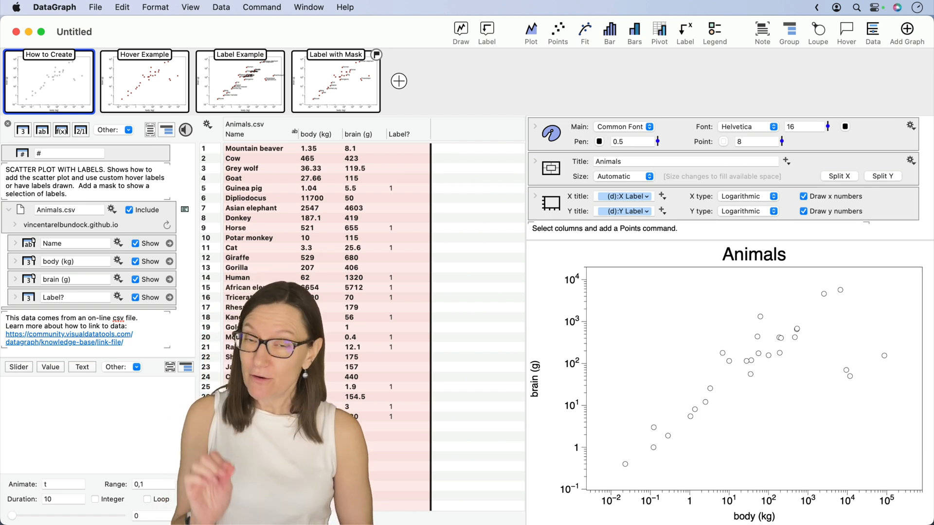
Step: Examine the linked Animals.csv group, its columns, and its expanded link settings with the source URL and reload options
left_click(28, 212)
left_click(27, 240)
left_click(29, 263)
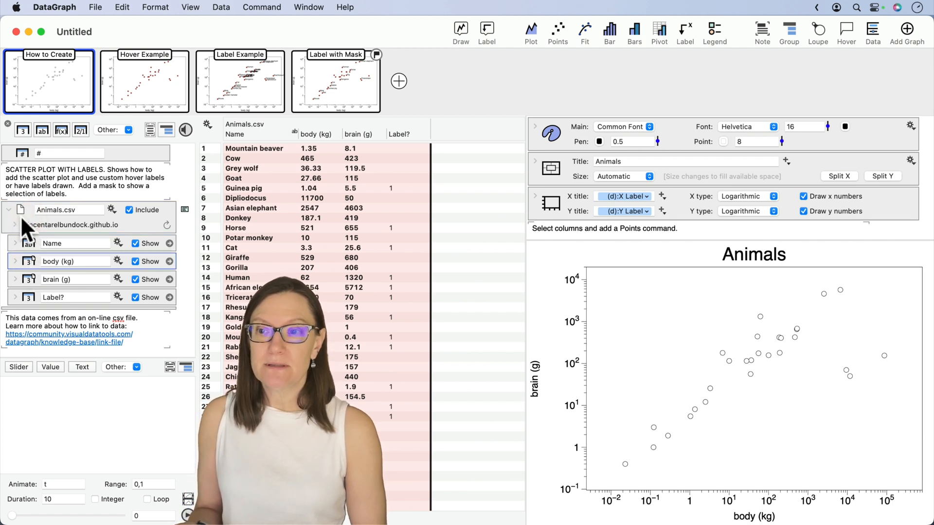
mouse_move(19, 211)
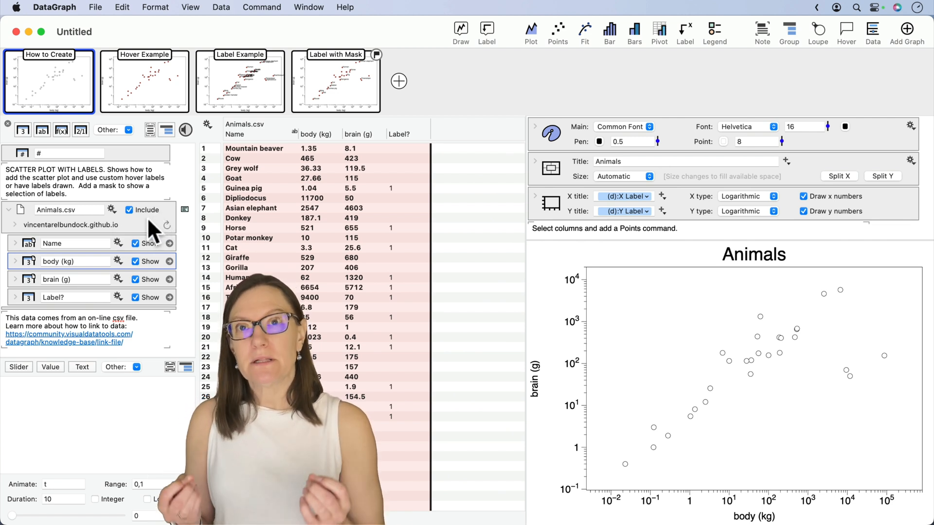
left_click(14, 221)
left_click_drag(21, 243, 153, 242)
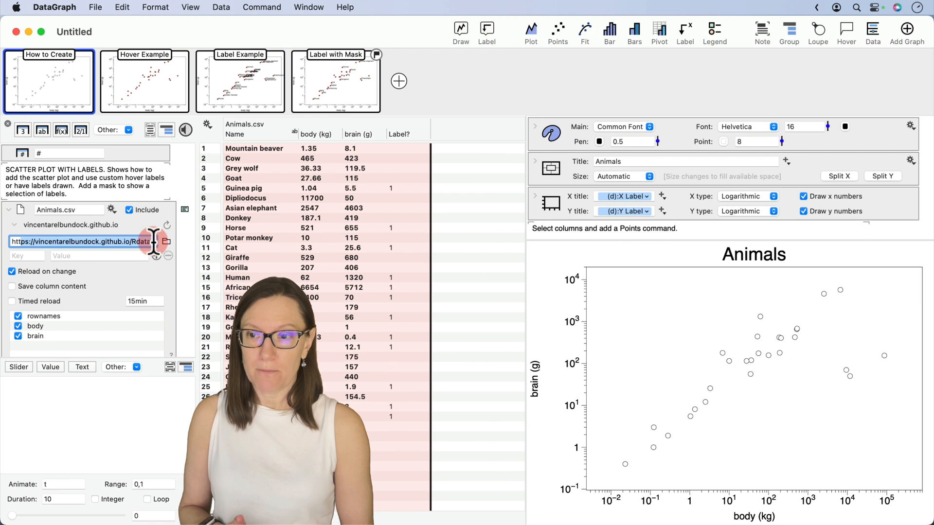
scroll(92, 283, "down", 1)
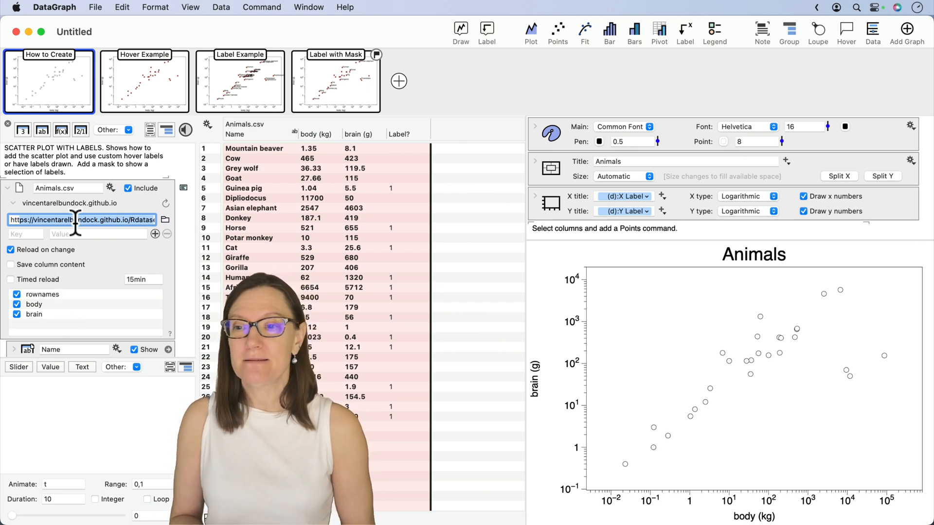
left_click_drag(83, 219, 11, 220)
scroll(100, 267, "down", 3)
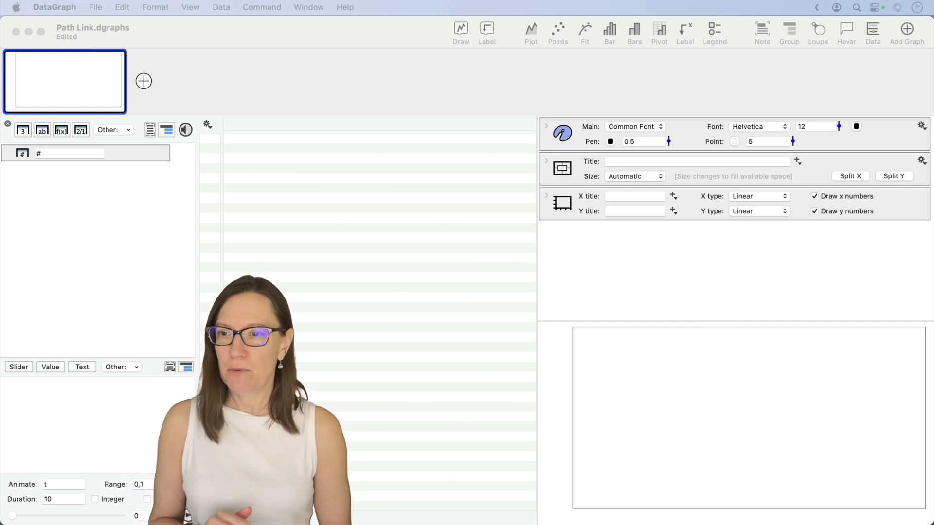
Step: Add a Link to URL/File group to the empty Path Link.dgraphs file and expand its link settings
left_click(131, 299)
left_click(115, 130)
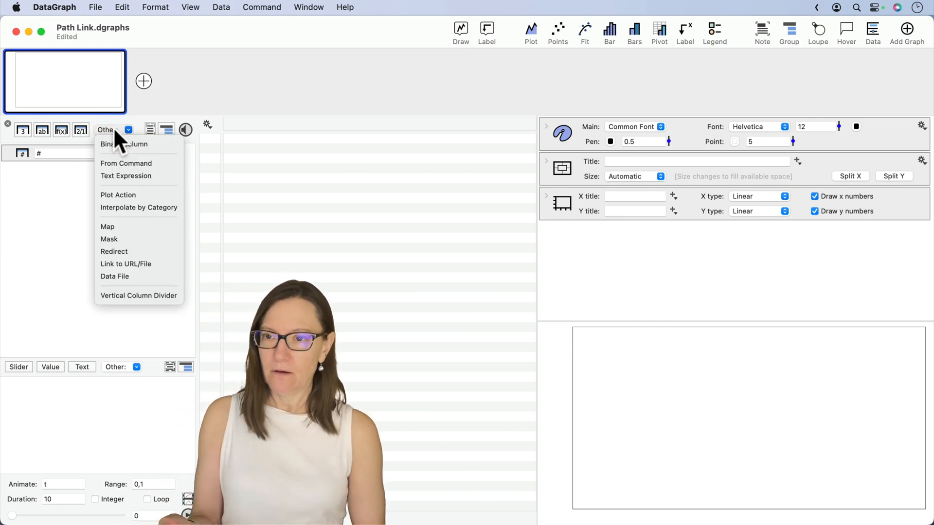
left_click(144, 264)
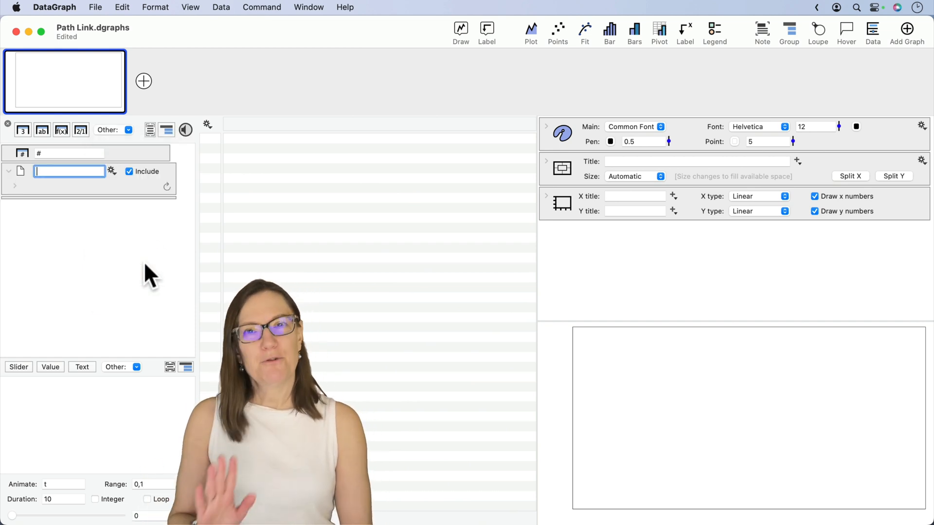
left_click(20, 173)
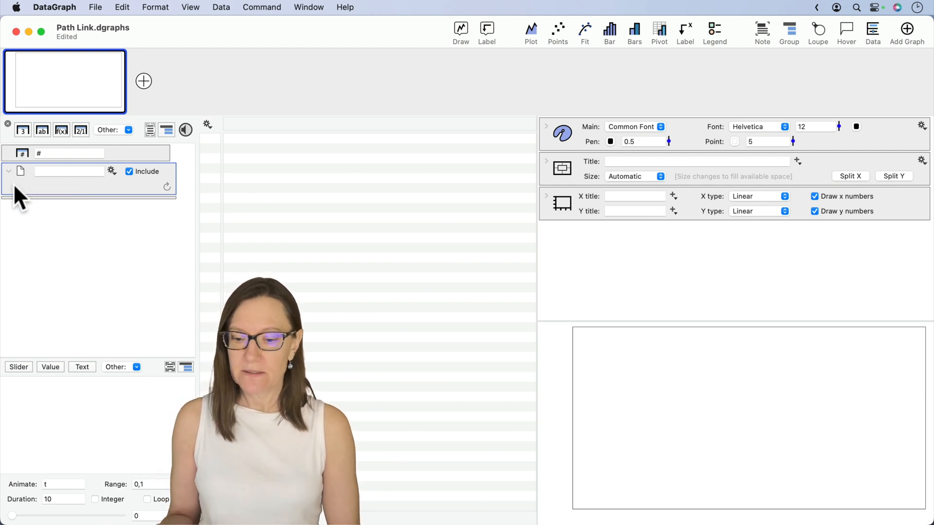
left_click(14, 186)
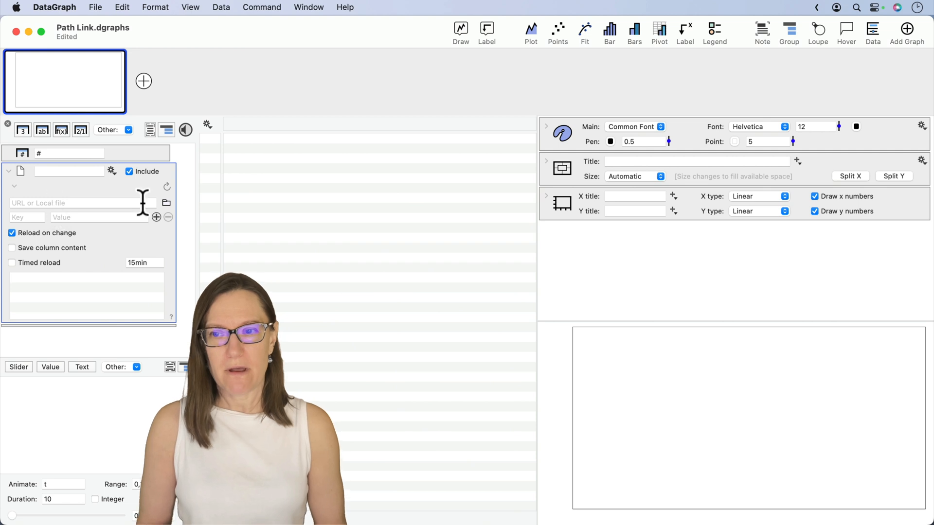
Step: Link the group to the local file Animals.csv in the temp folder and create its missing columns
left_click(166, 203)
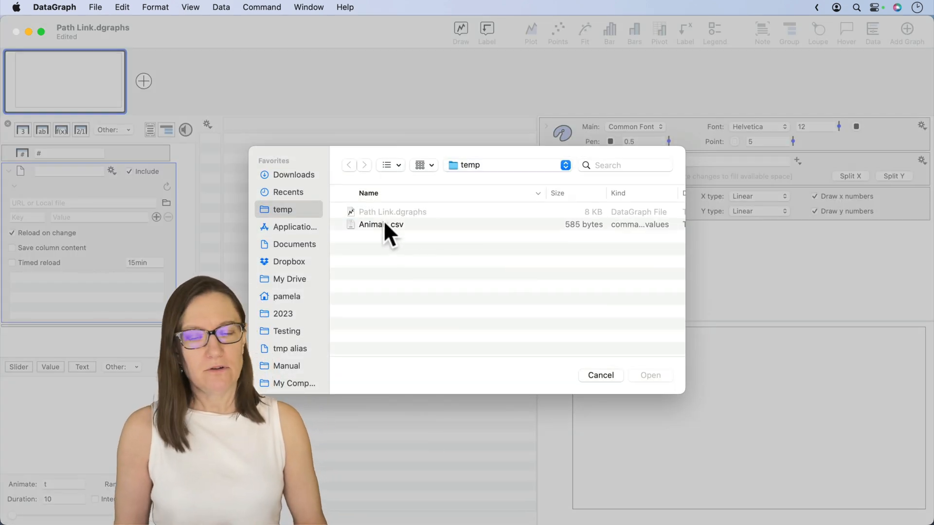
left_click(384, 224)
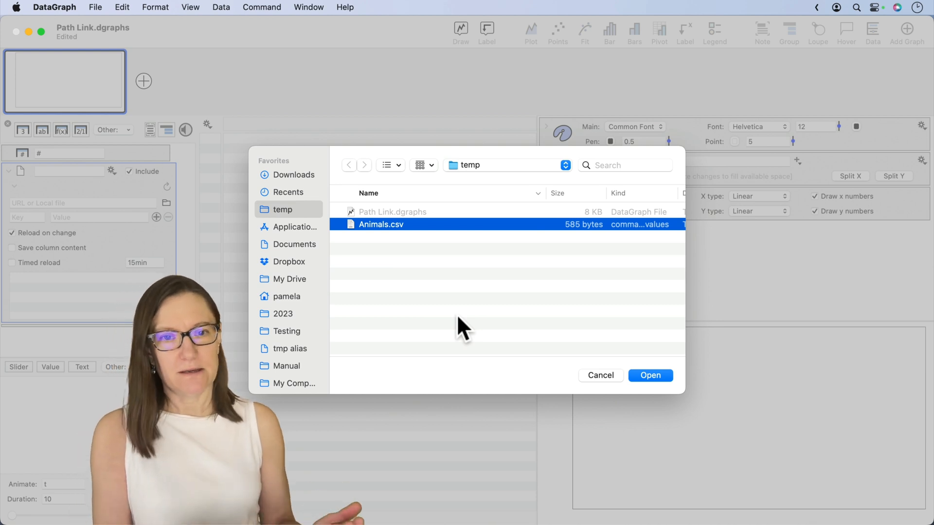
left_click(651, 375)
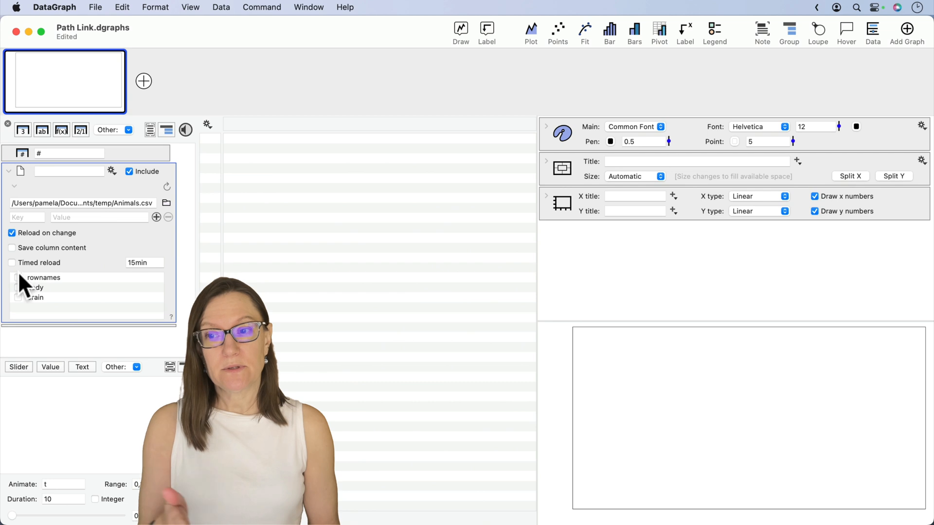
left_click(111, 170)
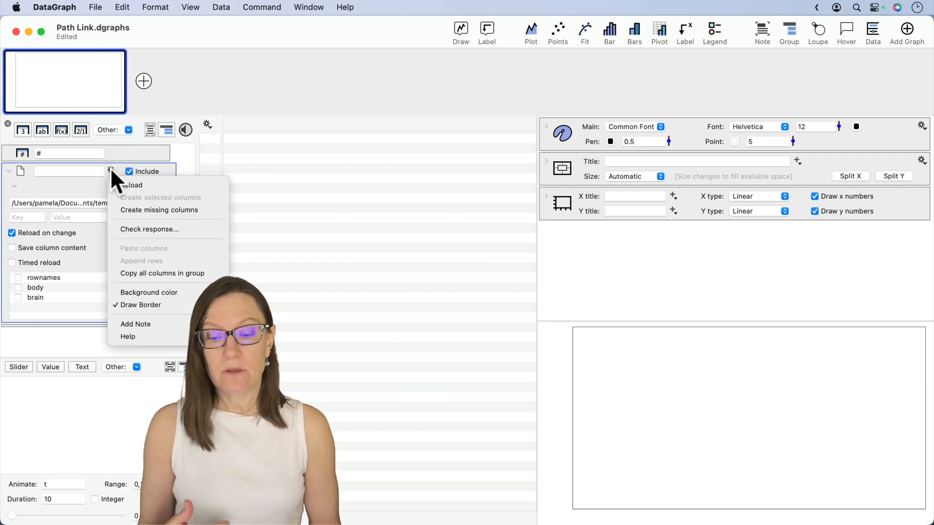
left_click(131, 206)
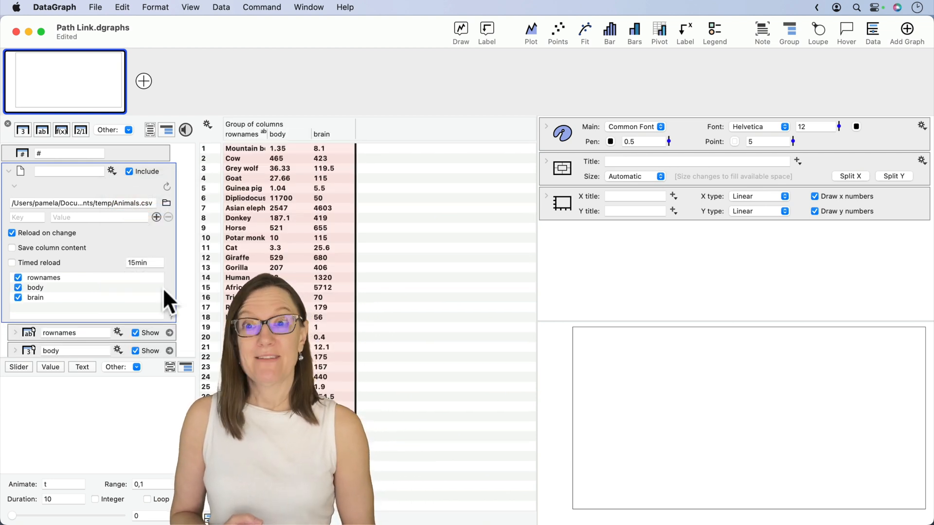
Step: Replace the full path of the linked Animals.csv file with the relative path ./Animals.csv
left_click(132, 203)
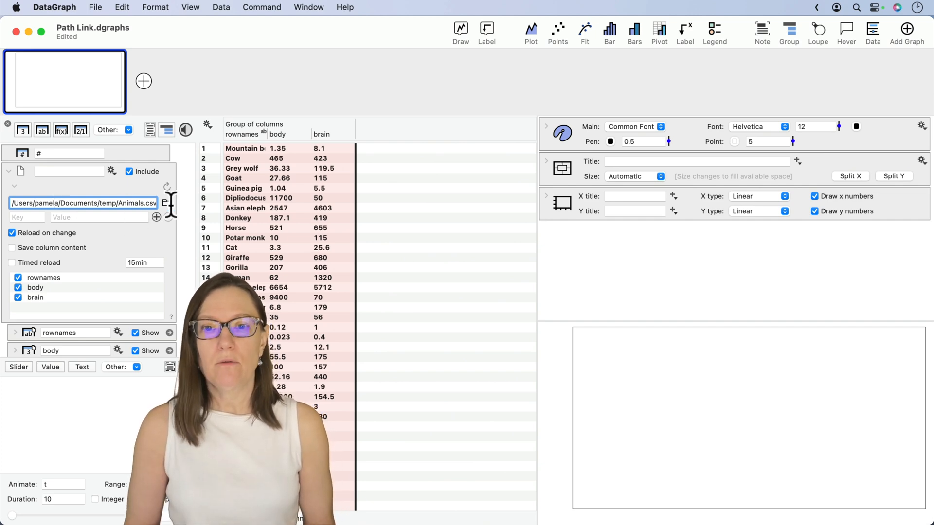
key("ctrl+Up")
left_click(751, 136)
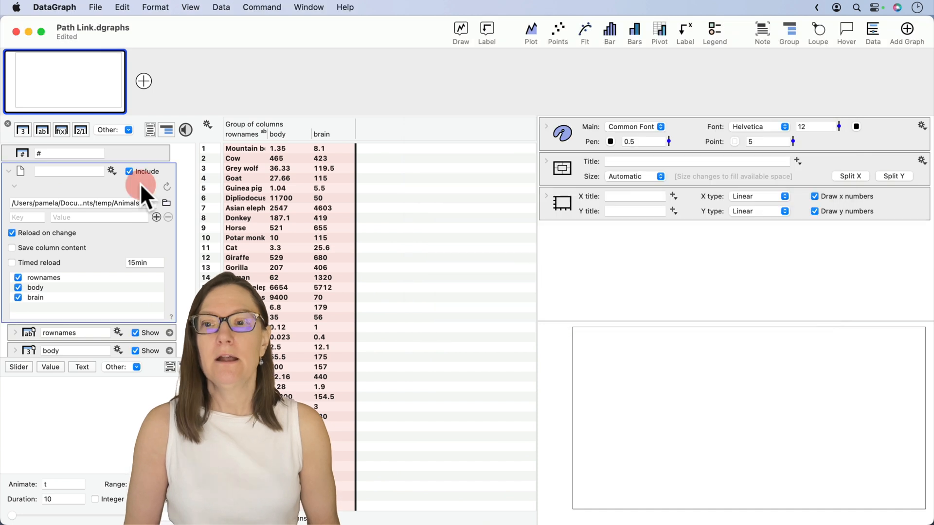
left_click(140, 183)
left_click(112, 203)
left_click_drag(113, 202, 6, 202)
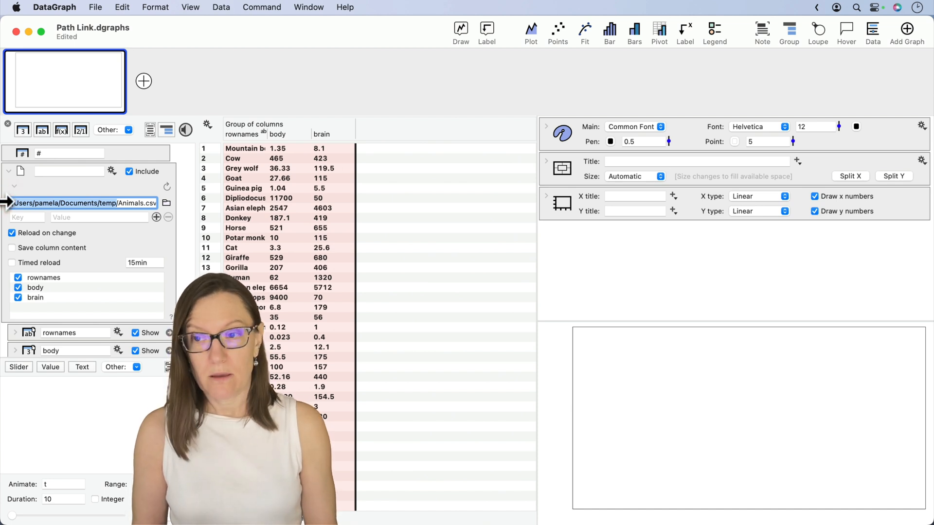
key("BackSpace")
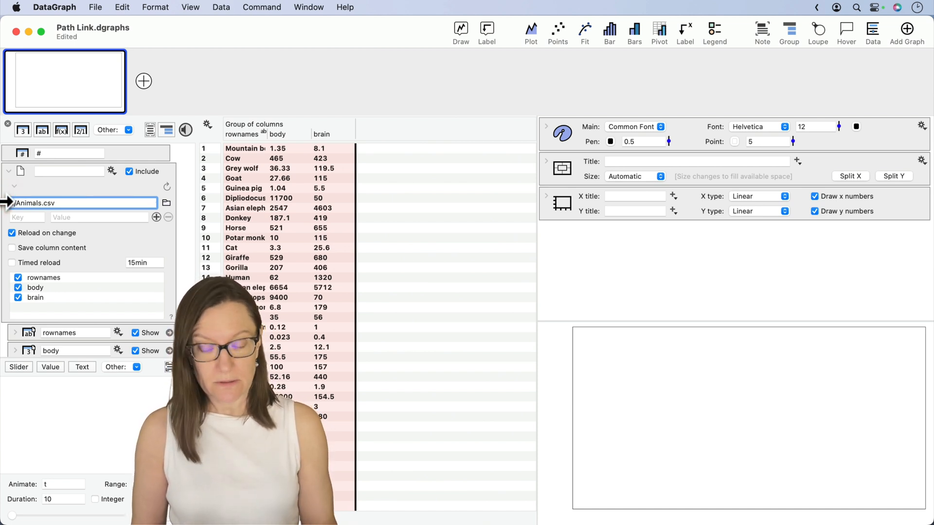
key("super+a")
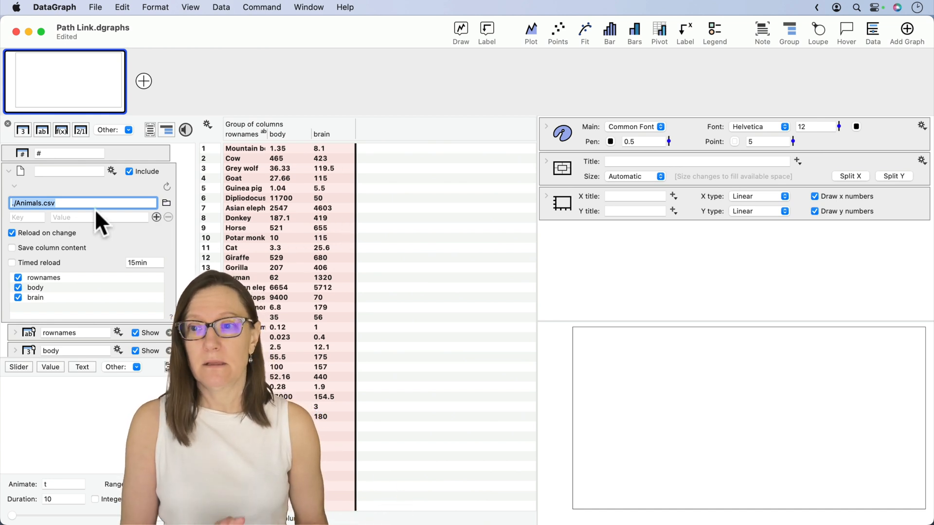
left_click(33, 203)
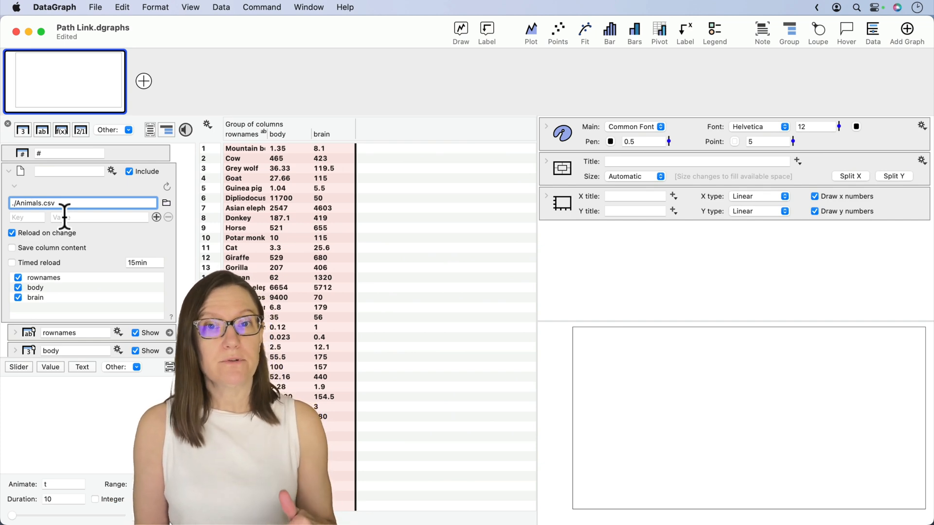
Step: Switch to Finder and create a folder named data inside the temp folder
key("ctrl+Up")
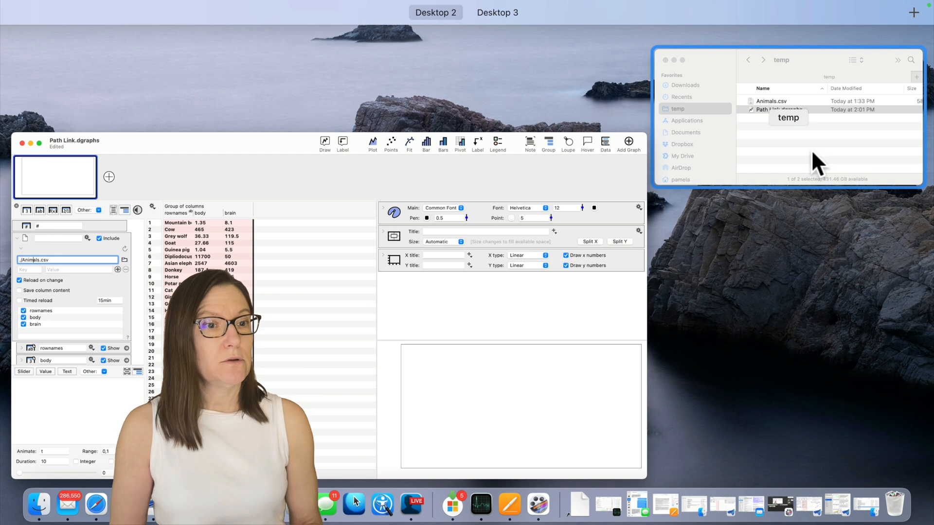
left_click(813, 151)
left_click(599, 174)
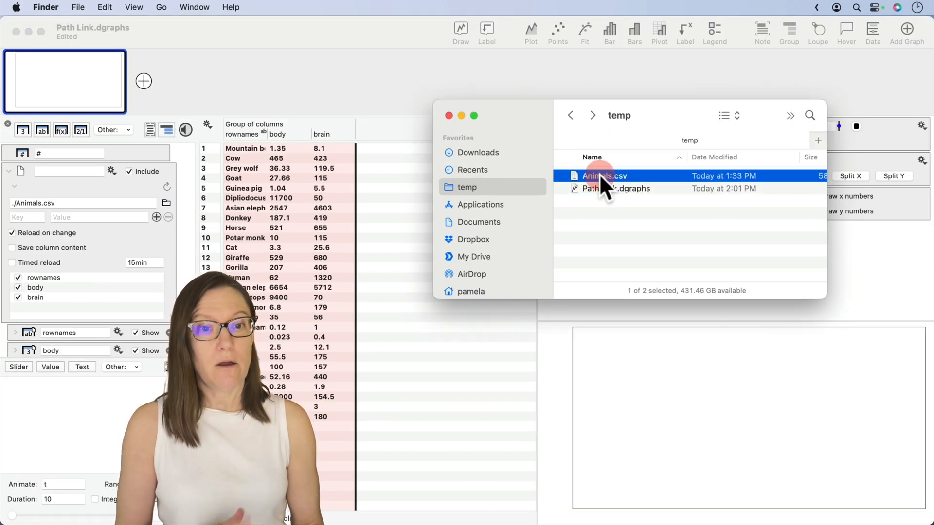
left_click(78, 7)
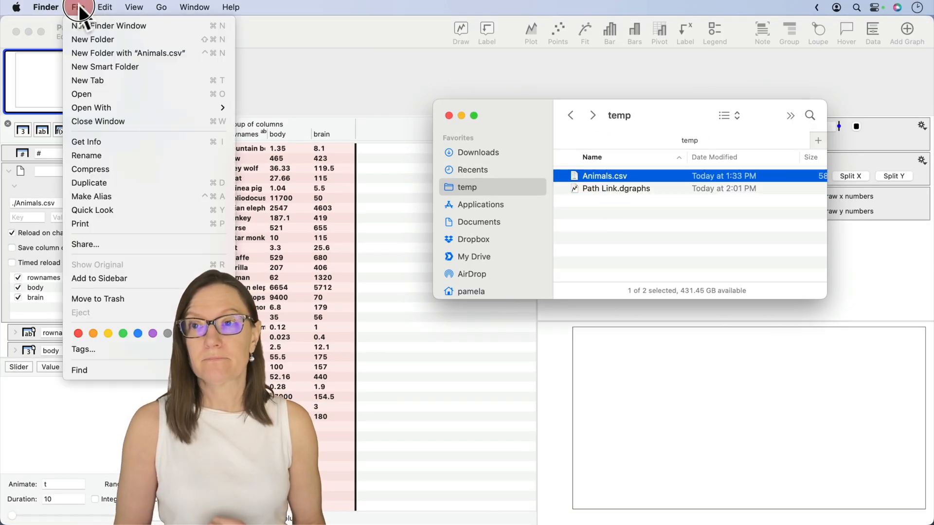
left_click(88, 36)
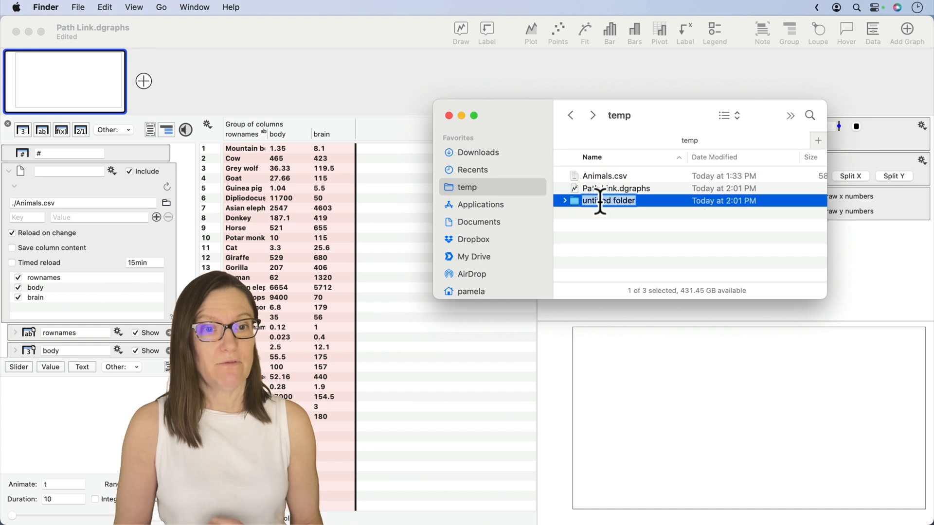
type("data")
key("Return")
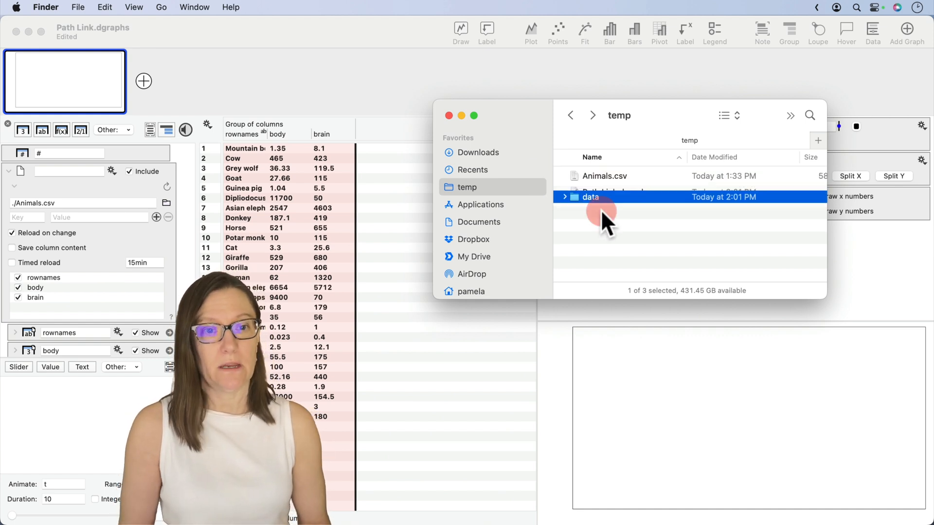
Step: Move Animals.csv into the data folder, then switch back to DataGraph and reload the linked group
left_click(607, 175)
mouse_move(608, 178)
left_mouse_down()
mouse_move(595, 178)
mouse_move(598, 188)
left_mouse_up()
left_click(388, 184)
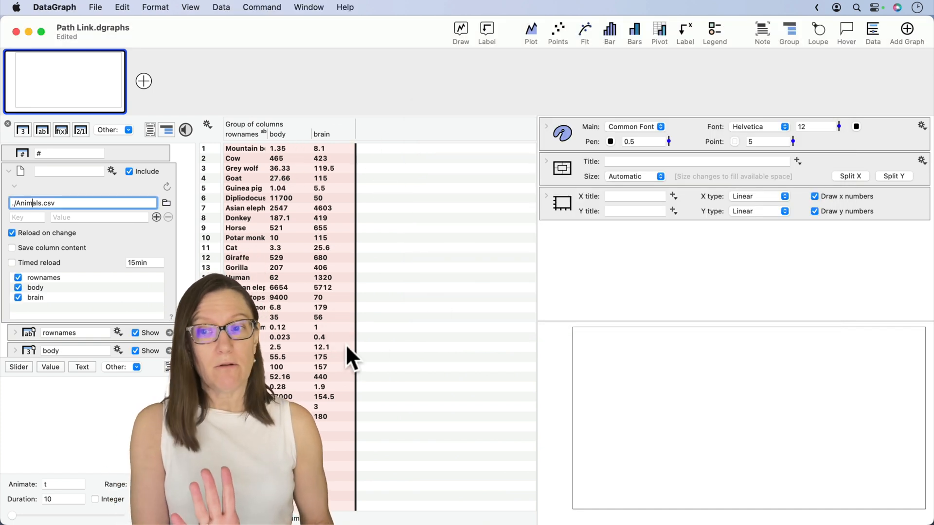
left_click(139, 183)
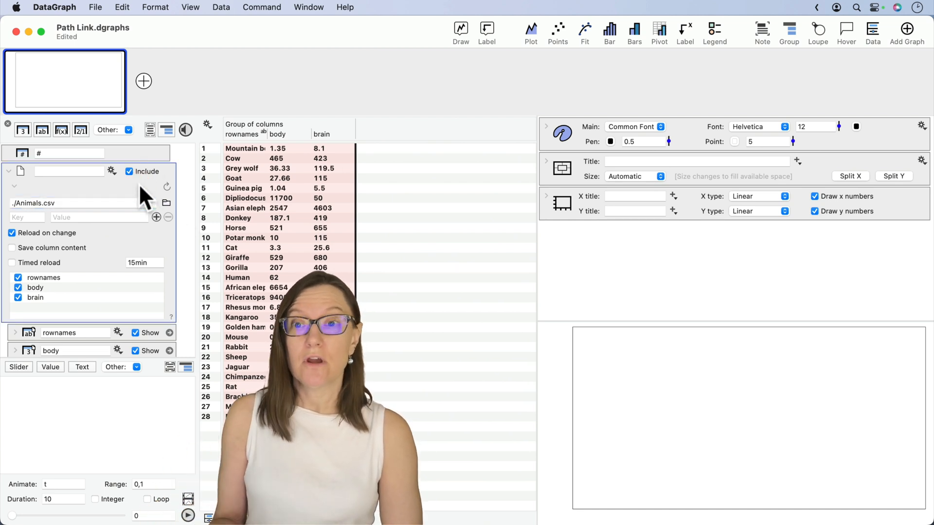
left_click(167, 187)
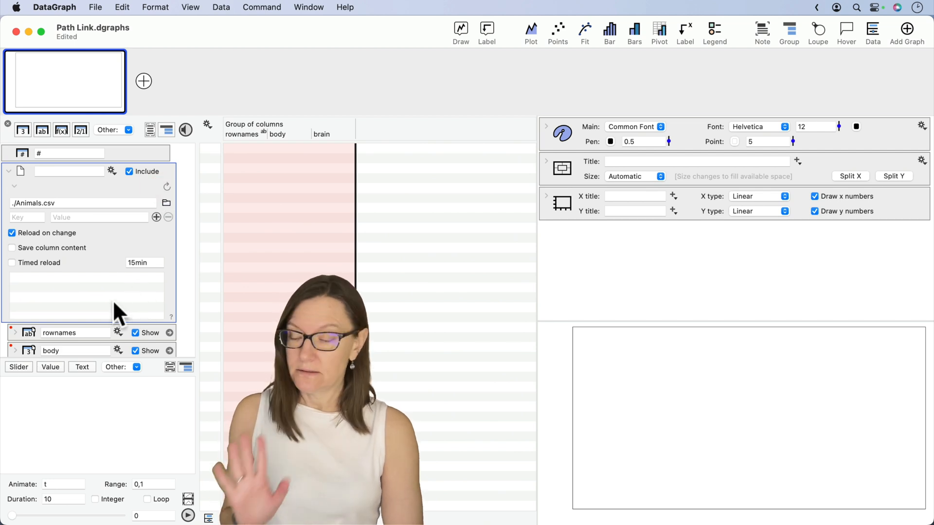
Step: Set the linked group's file path to ./data/Animals.csv
scroll(114, 302, "down", 3)
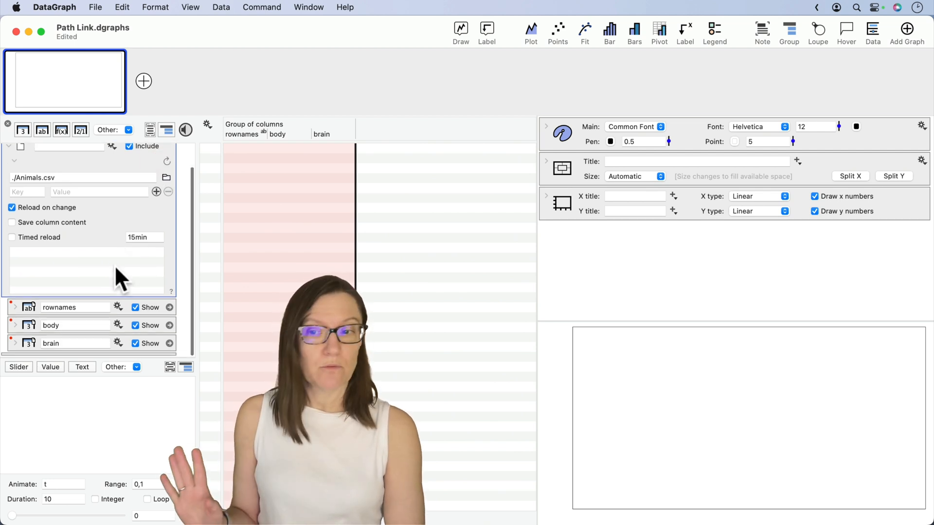
left_click(36, 177)
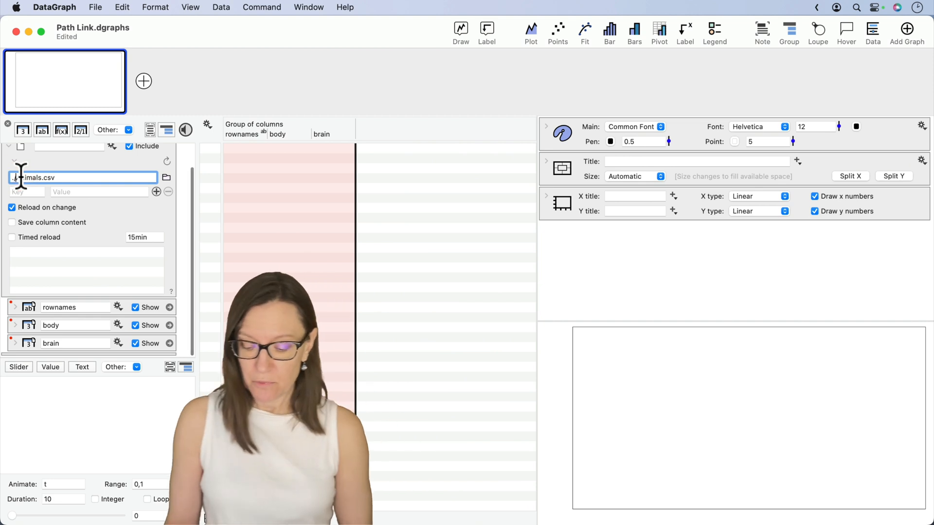
type("data/")
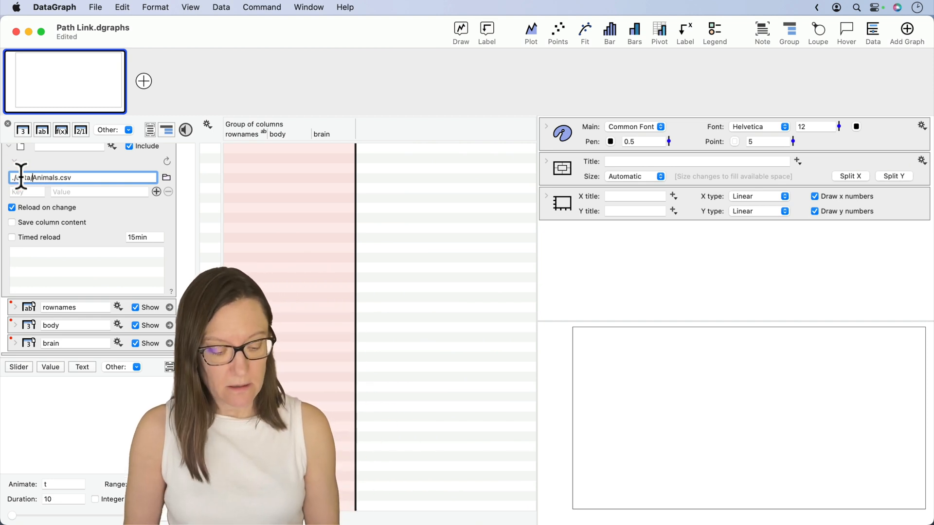
key("Return")
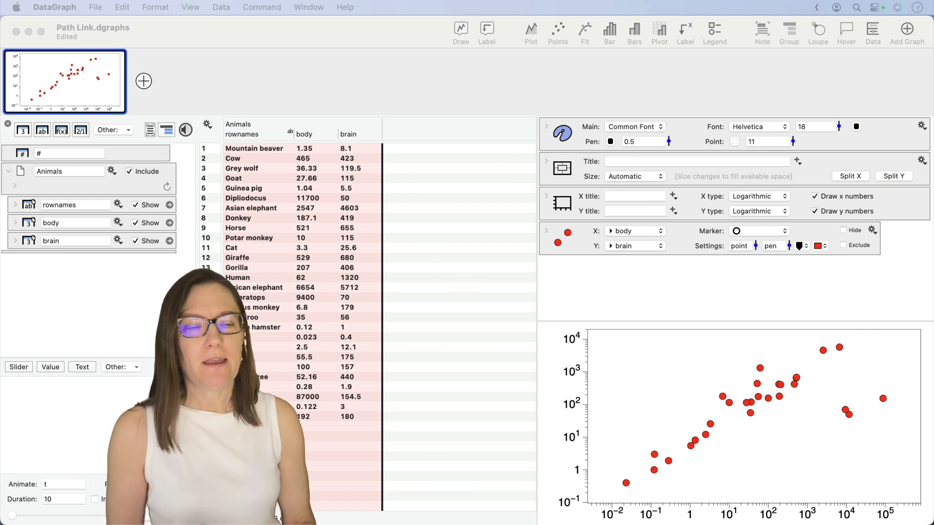
Step: Move the brain column out of the Animals group, placing it below the group in the column list
left_click(732, 292)
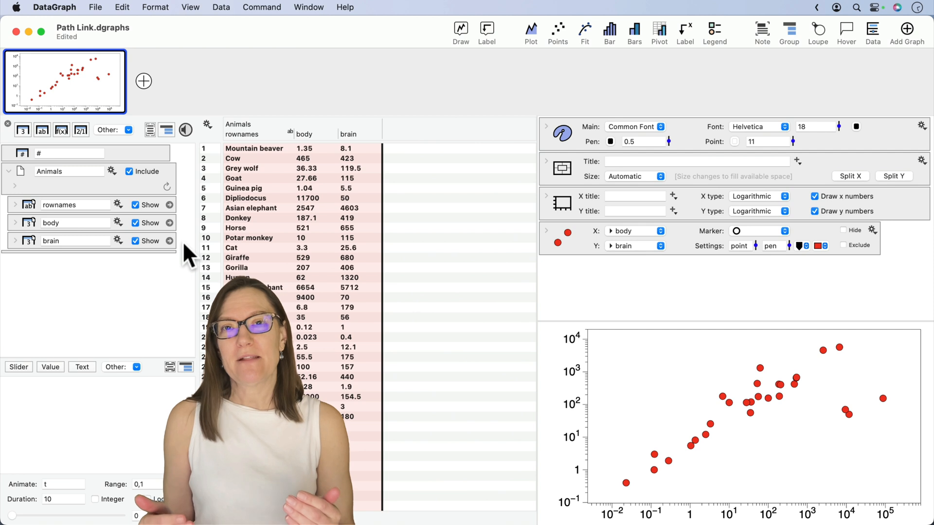
left_click(27, 238)
left_click_drag(31, 234, 48, 215)
left_click(107, 162)
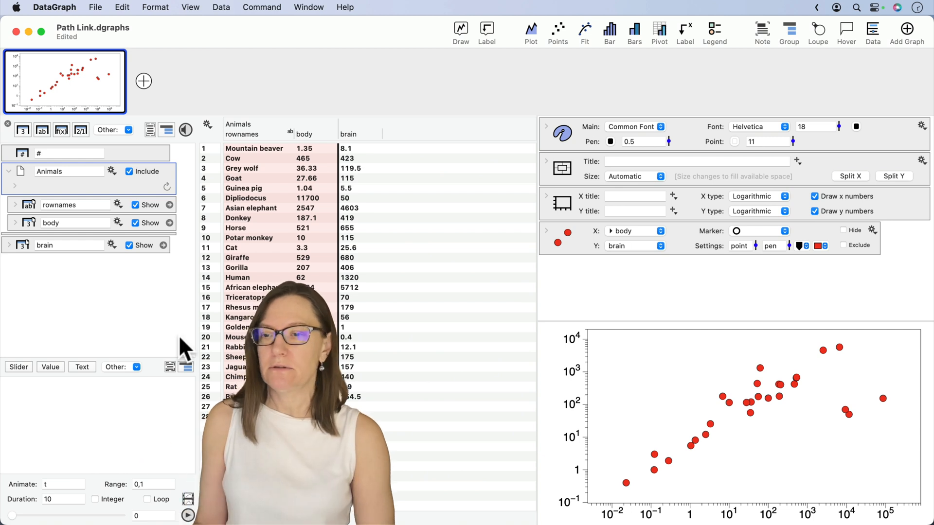
left_click(75, 293)
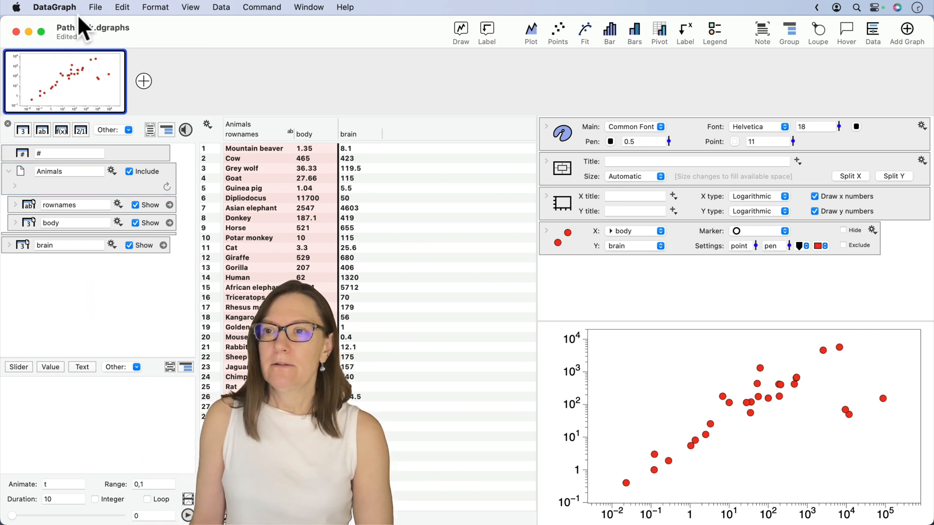
Step: Save and close Path Link.dgraphs, then reopen it from the recent files
key("cmd+s")
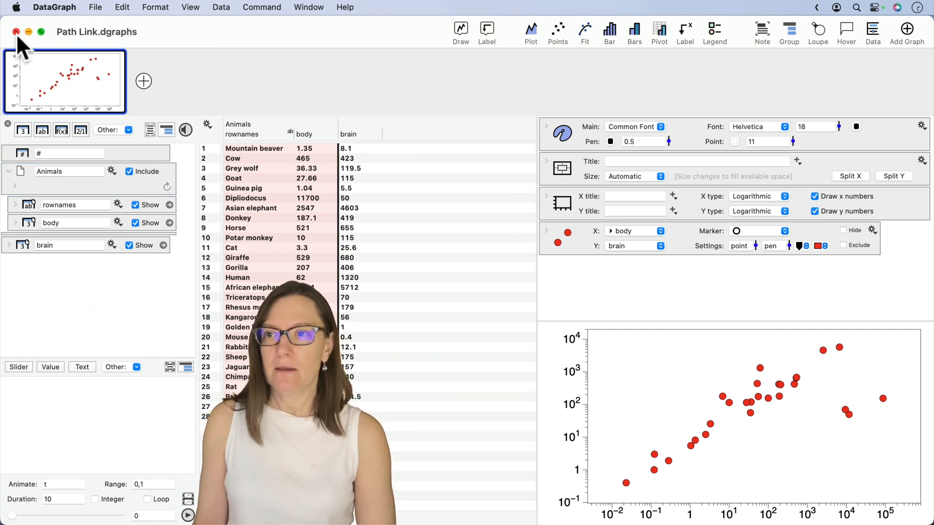
left_click(15, 32)
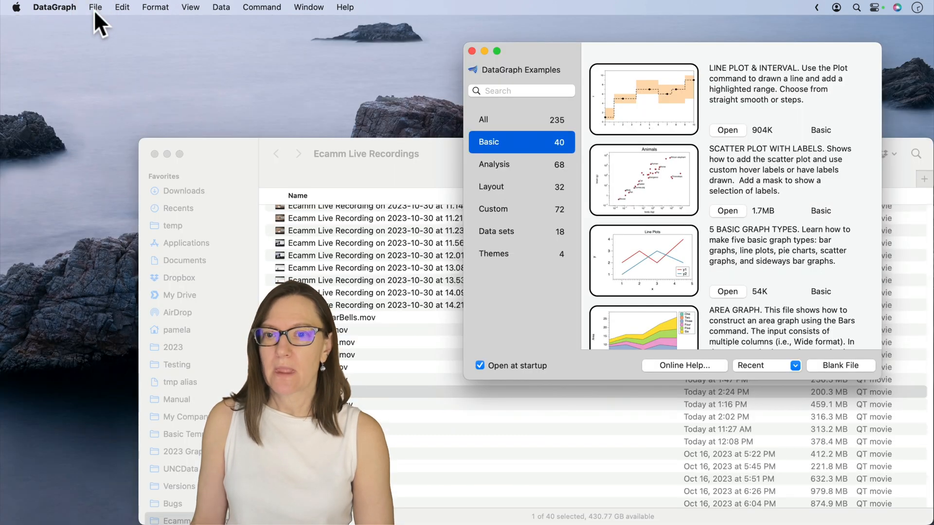
left_click(167, 154)
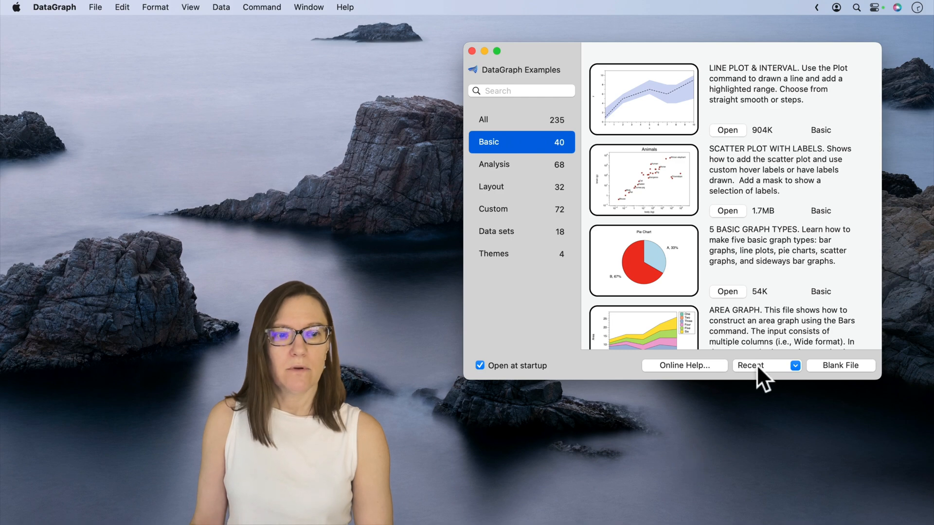
left_click(757, 364)
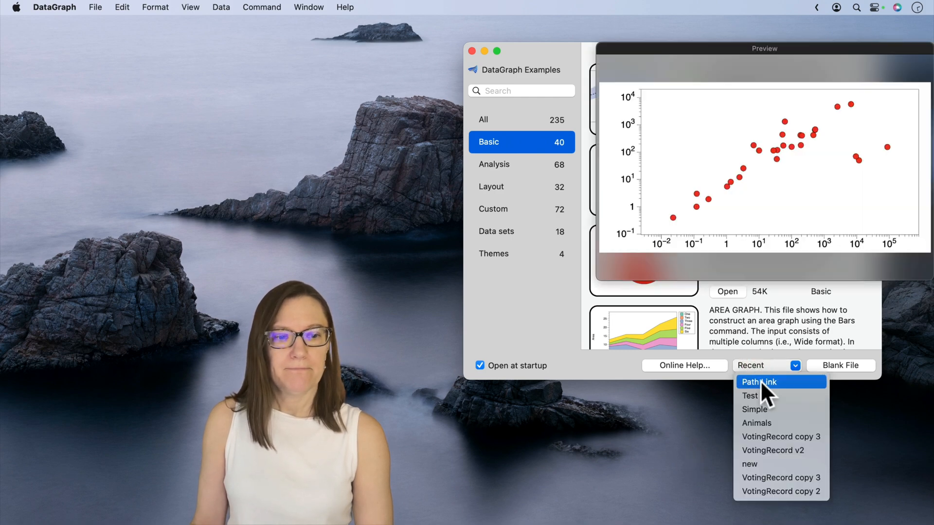
left_click(760, 381)
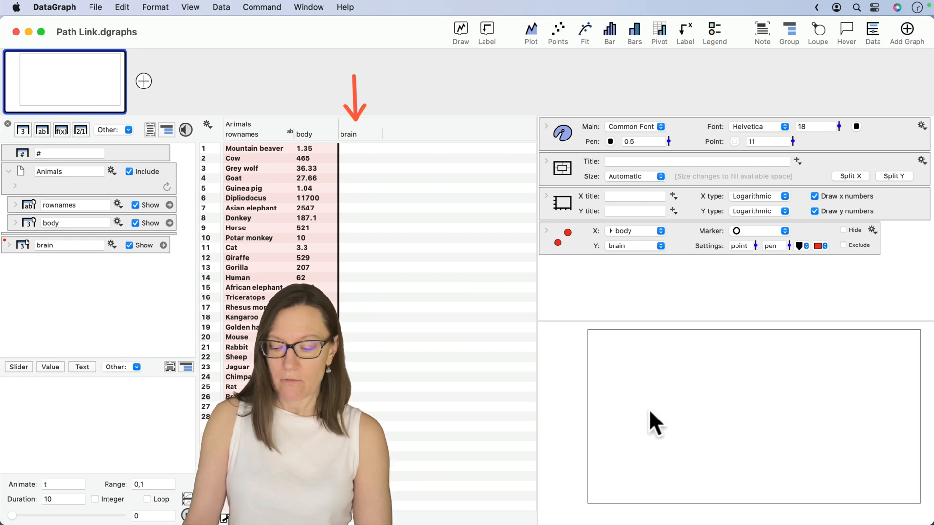
Step: Move the brain column back into the Animals group below the body column
left_click_drag(620, 404, 647, 403)
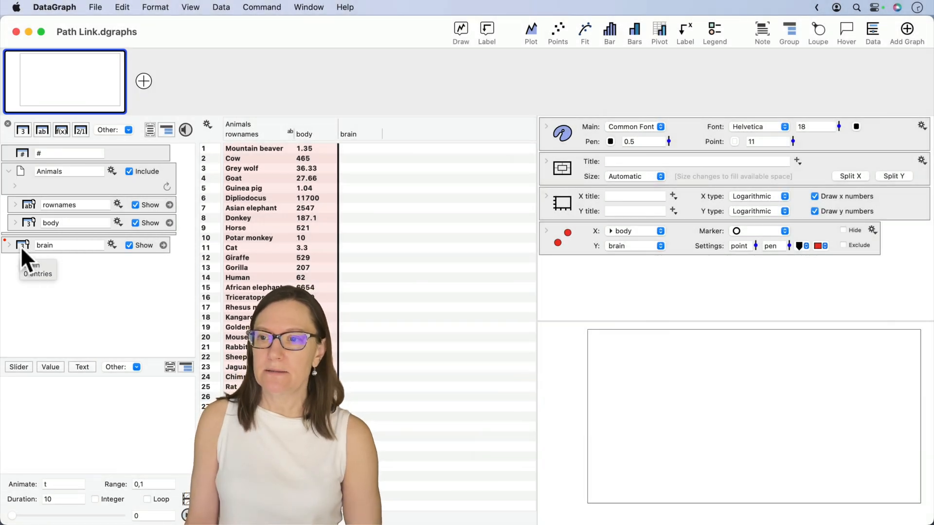
left_click_drag(20, 249, 90, 220)
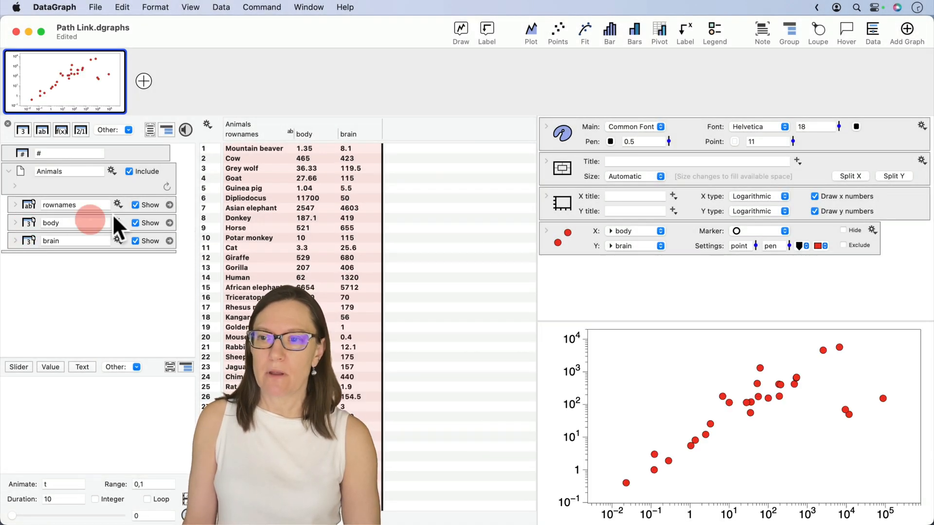
Step: Examine the brain column's source setting and the Animals group's link settings, enlarging the column list, and collapse both
left_click(15, 240)
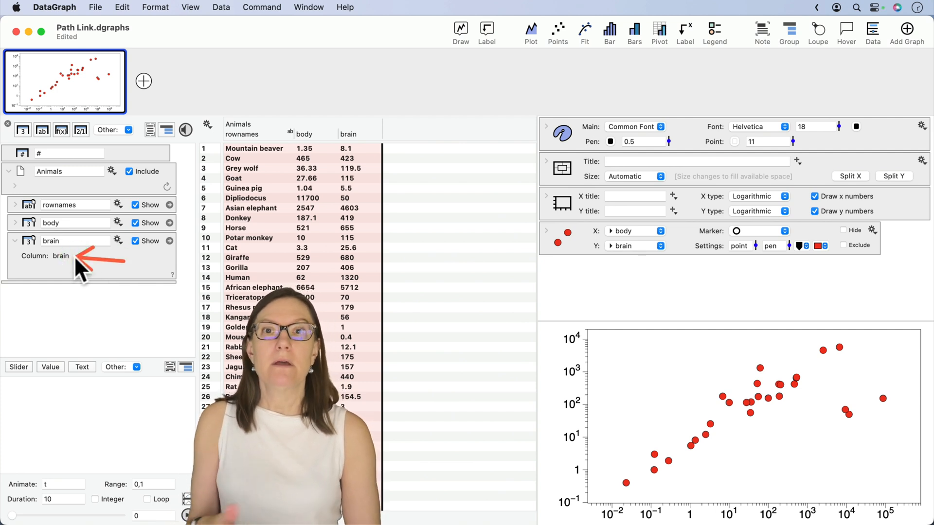
left_click(15, 184)
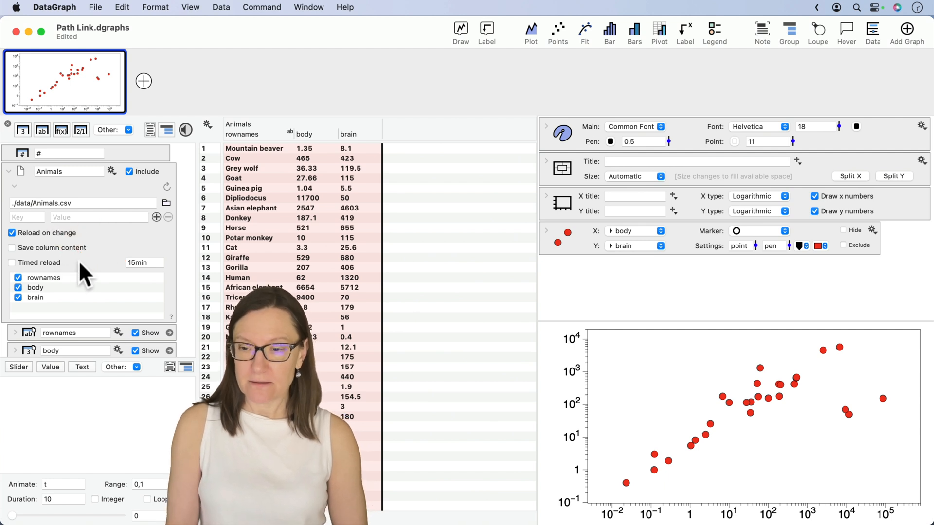
left_click_drag(92, 364, 79, 407)
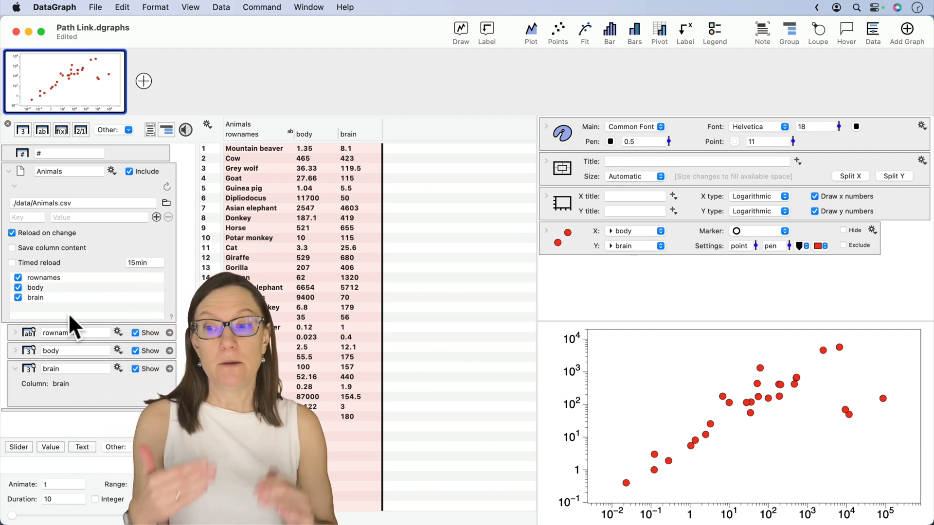
left_click(15, 369)
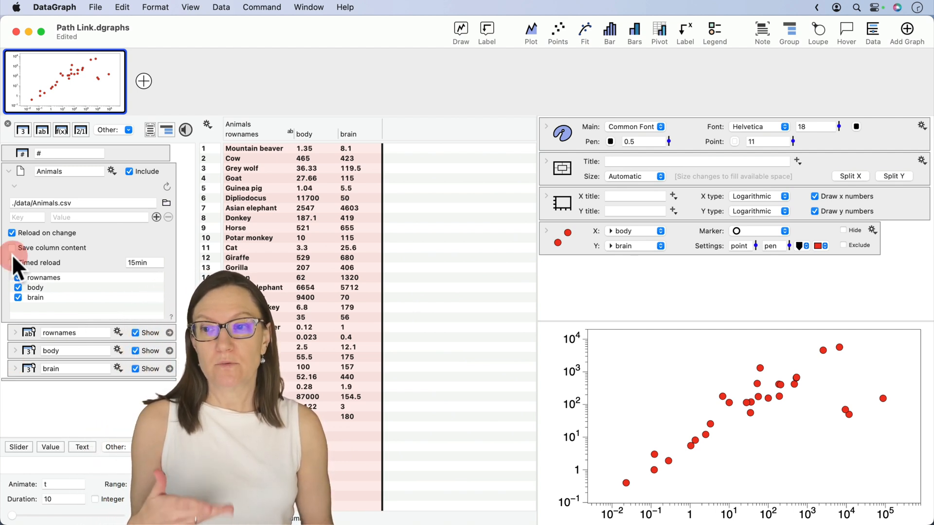
left_click(14, 185)
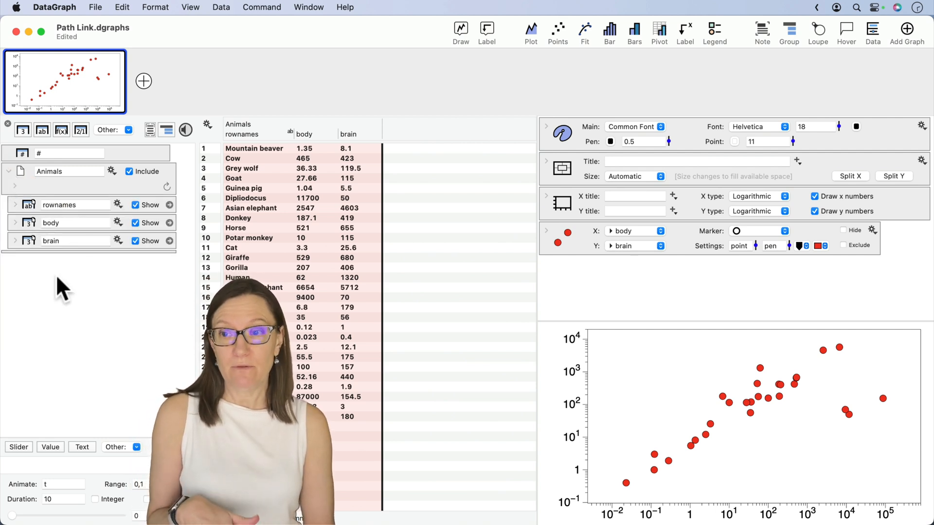
Step: Collapse the linked Animals group and nest it inside a new group of columns
left_click(25, 166)
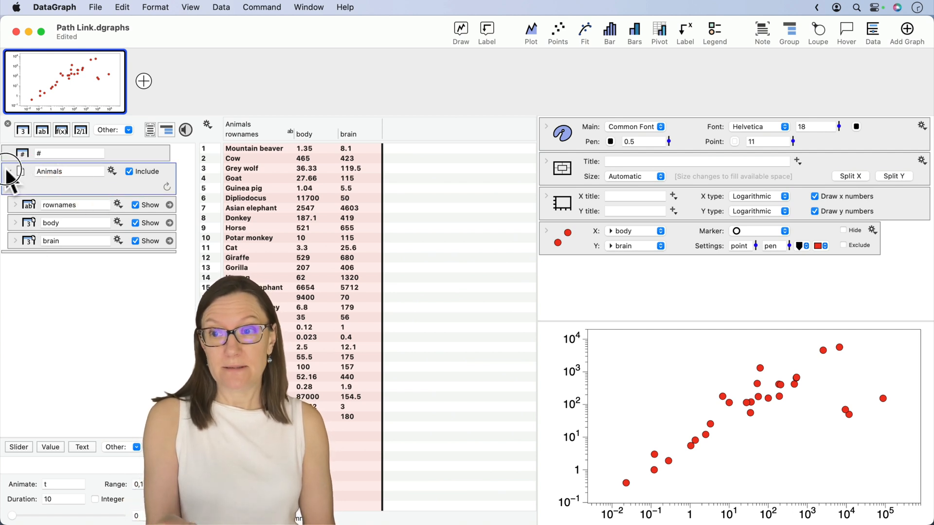
left_click(9, 171)
left_click(202, 145)
left_click(167, 131)
left_click(58, 175)
left_click(30, 189)
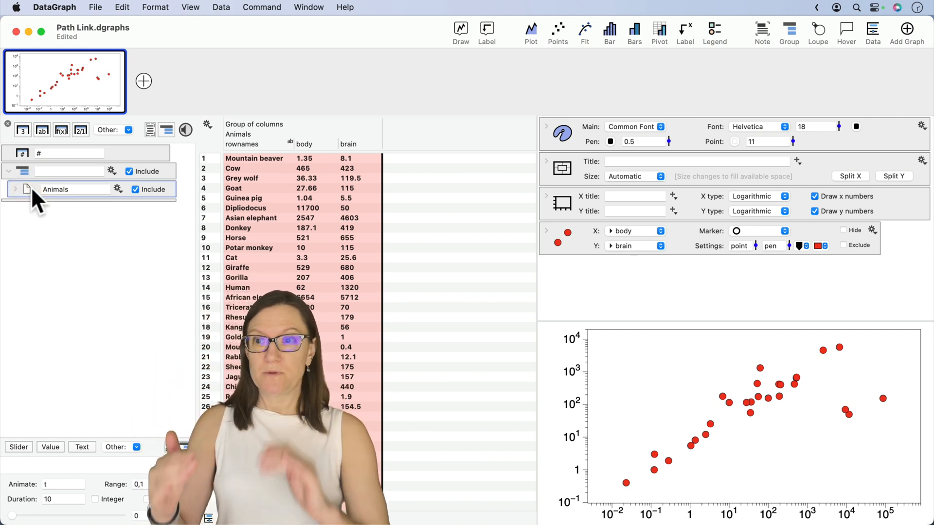
left_click(24, 170)
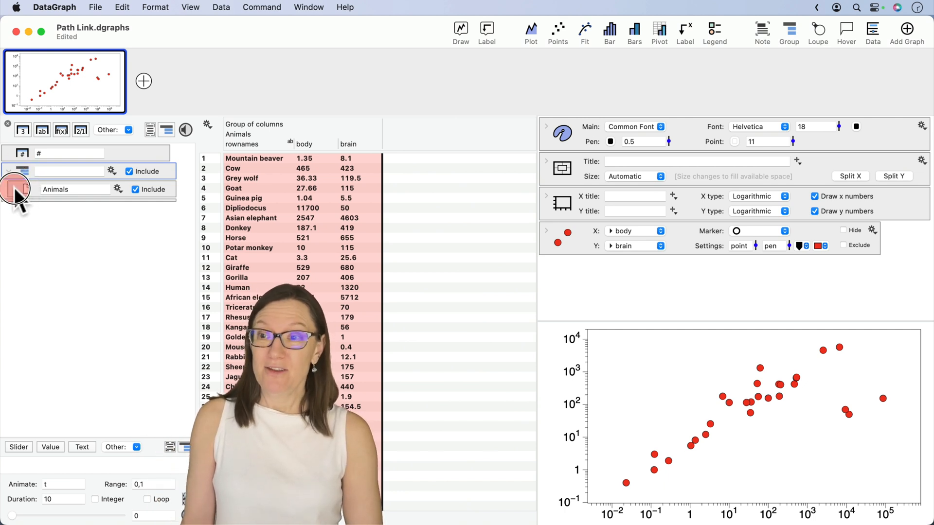
Step: Expand the Animals group and put its body and brain columns into a subgroup named data
left_click(15, 190)
left_click_drag(9, 237, 46, 258)
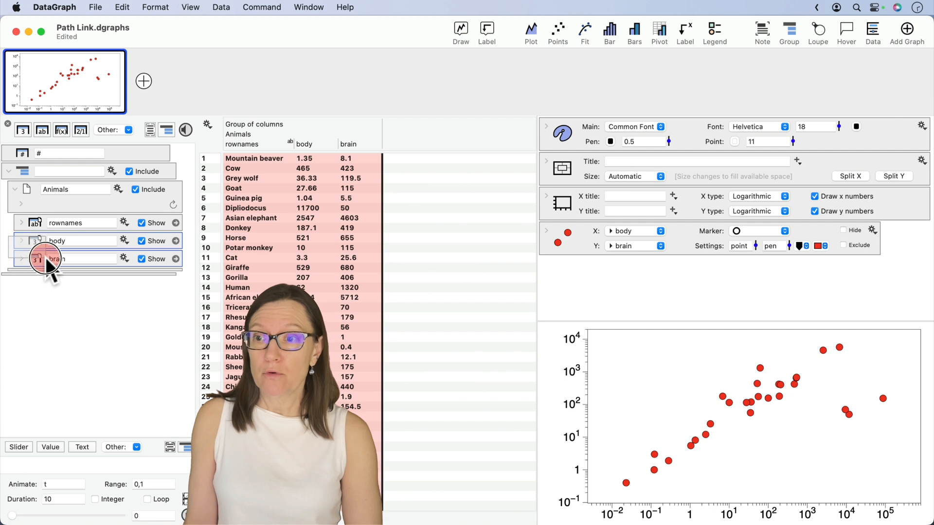
left_click(168, 128)
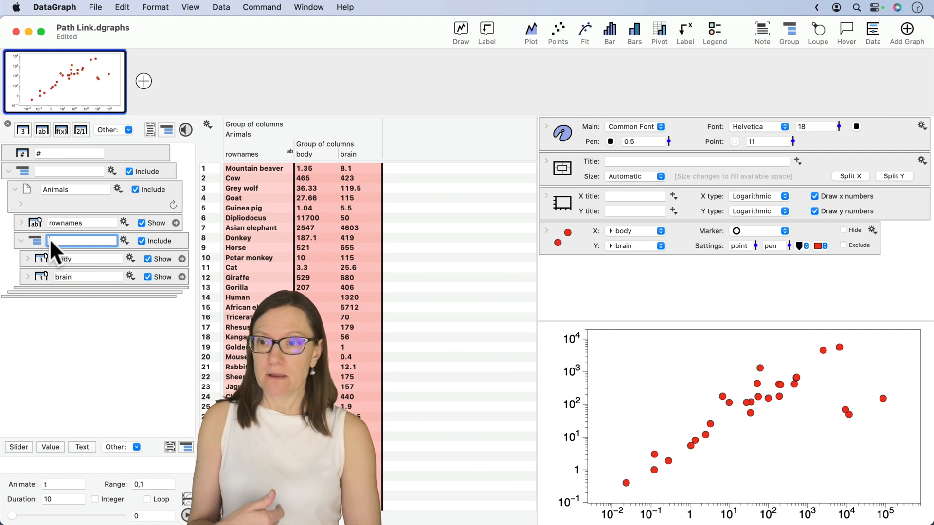
type("data")
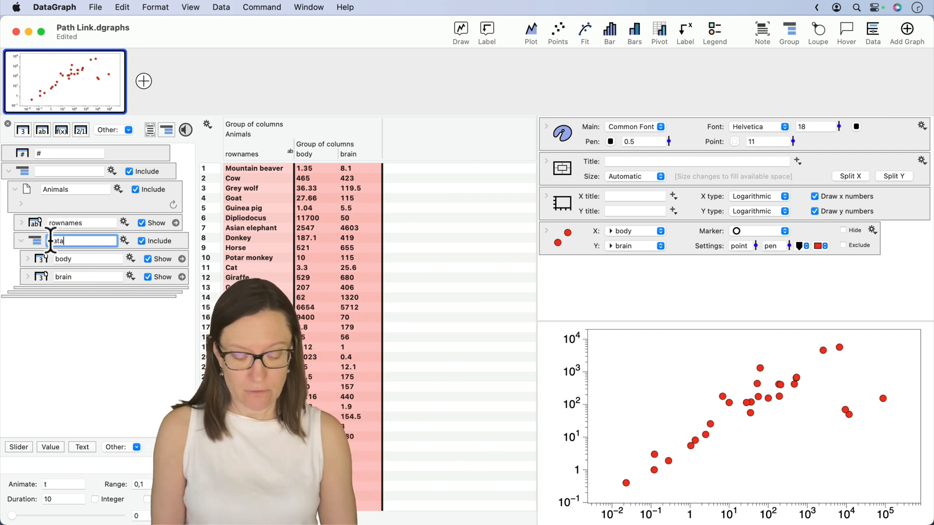
left_click(91, 335)
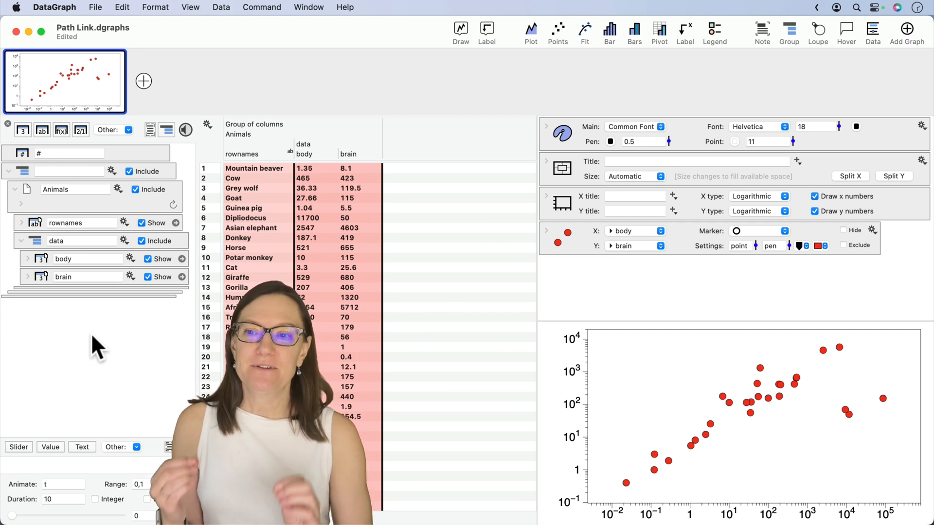
left_click(33, 195)
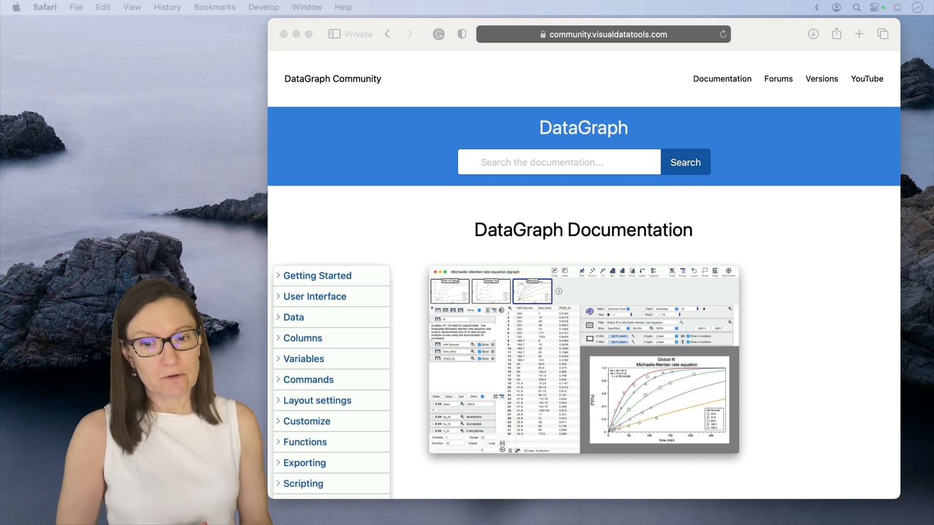
Step: Open the Link to URL/File article from the Other topics under Columns in the DataGraph documentation
left_click(304, 338)
scroll(332, 404, "down", 5)
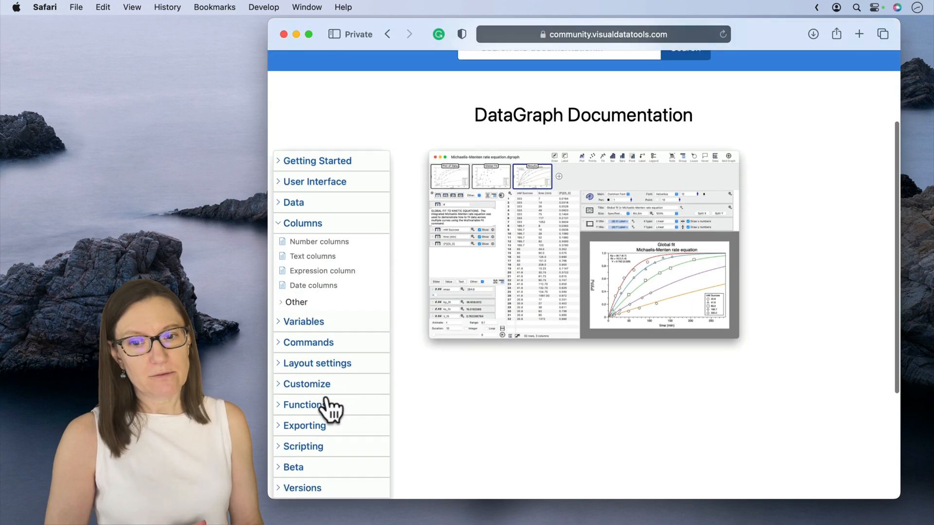
left_click(298, 294)
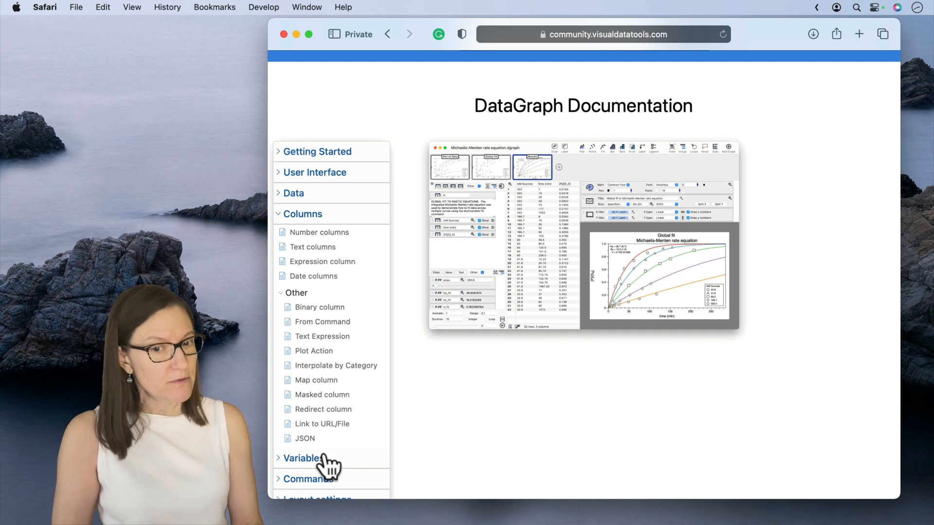
left_click(322, 423)
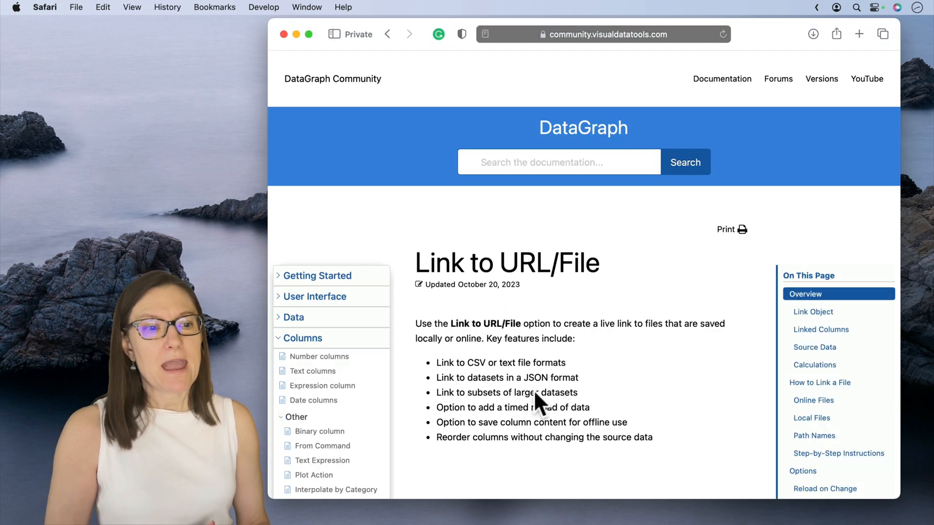
Step: Look over the article's overview and outline, and go to its Path Names section
scroll(627, 420, "down", 2)
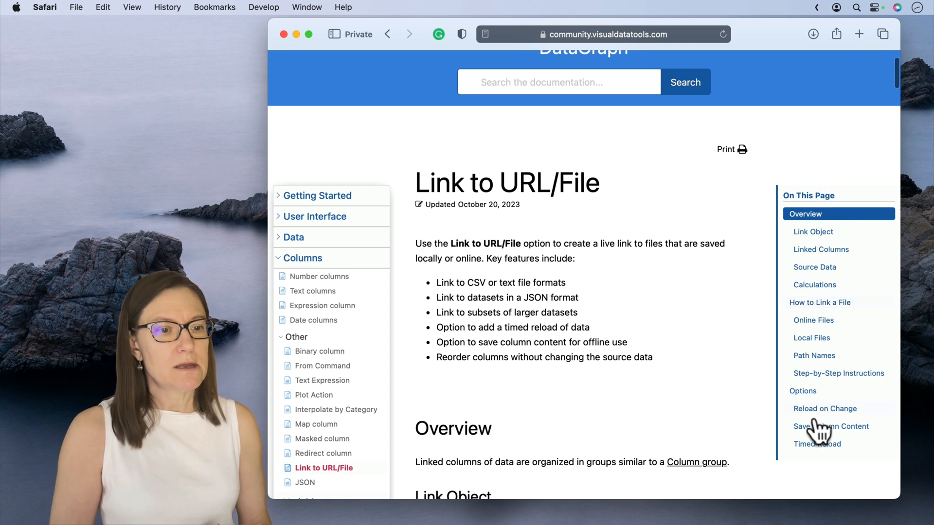
scroll(698, 345, "down", 1)
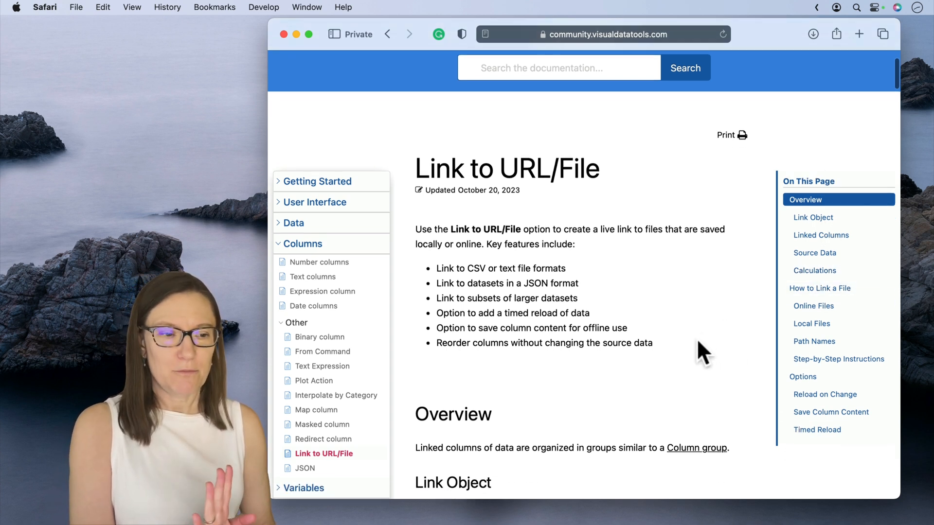
left_click(810, 341)
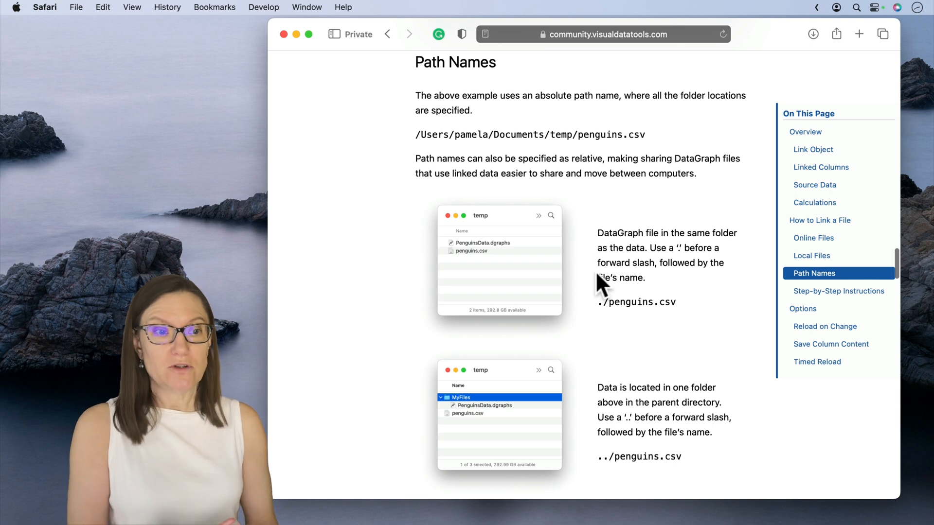
Step: Read the relative path examples for data in the same, parent, nested and home folders, highlighting the ~/Documents/penguins.csv path
left_click(620, 278)
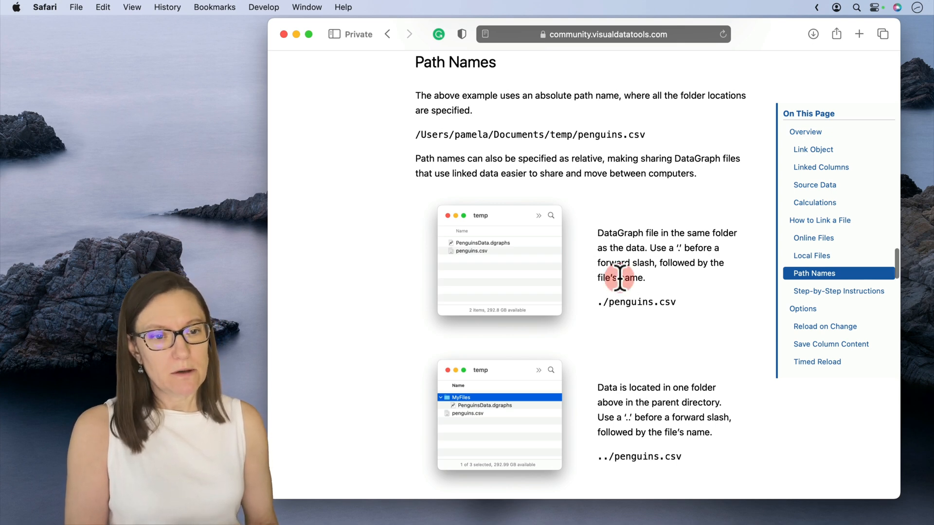
scroll(620, 278, "up", 5)
scroll(620, 278, "down", 5)
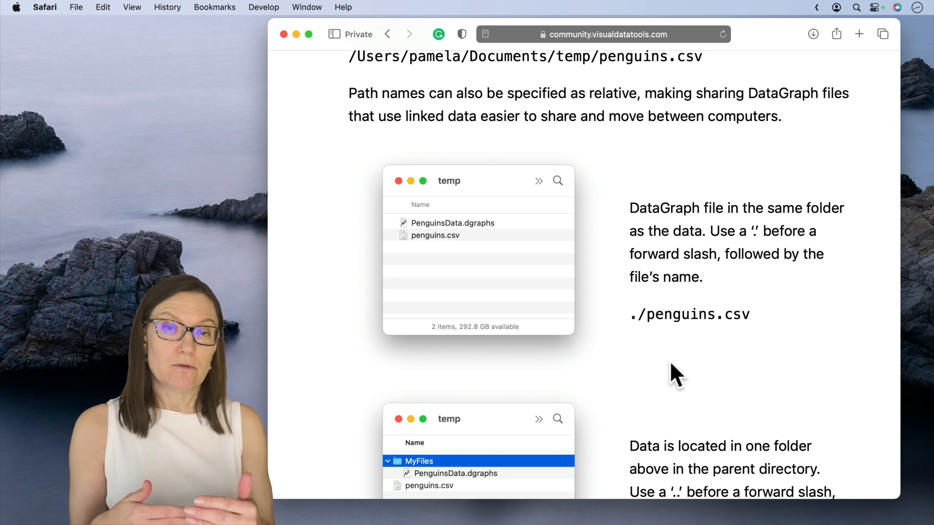
scroll(671, 364, "down", 5)
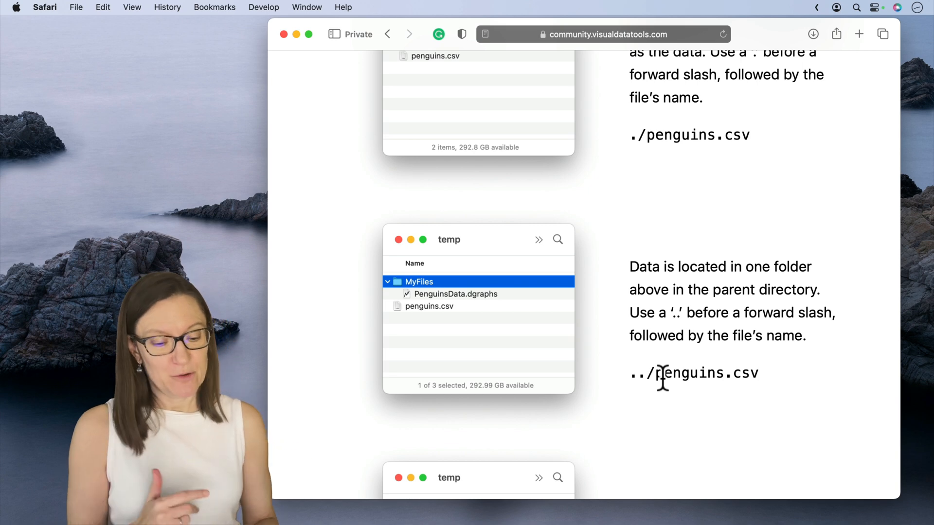
scroll(663, 379, "down", 3)
scroll(662, 379, "down", 5)
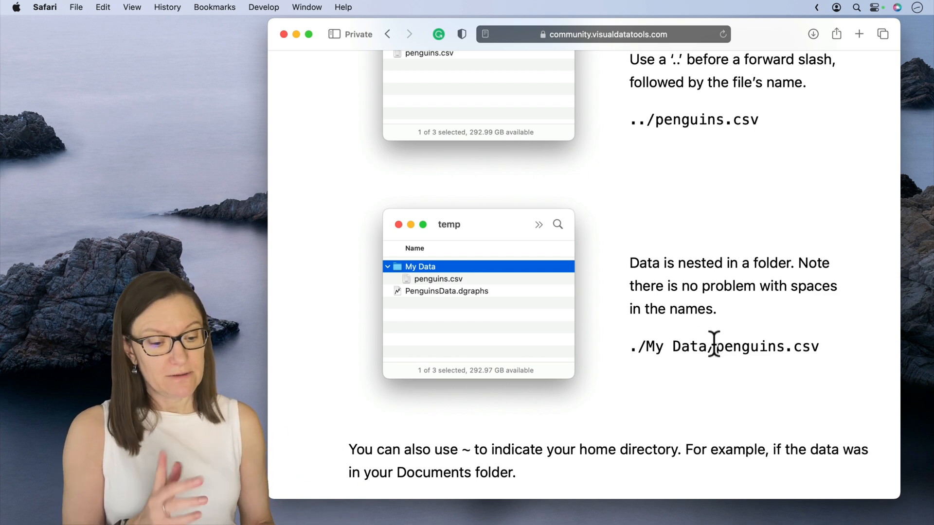
scroll(714, 345, "down", 5)
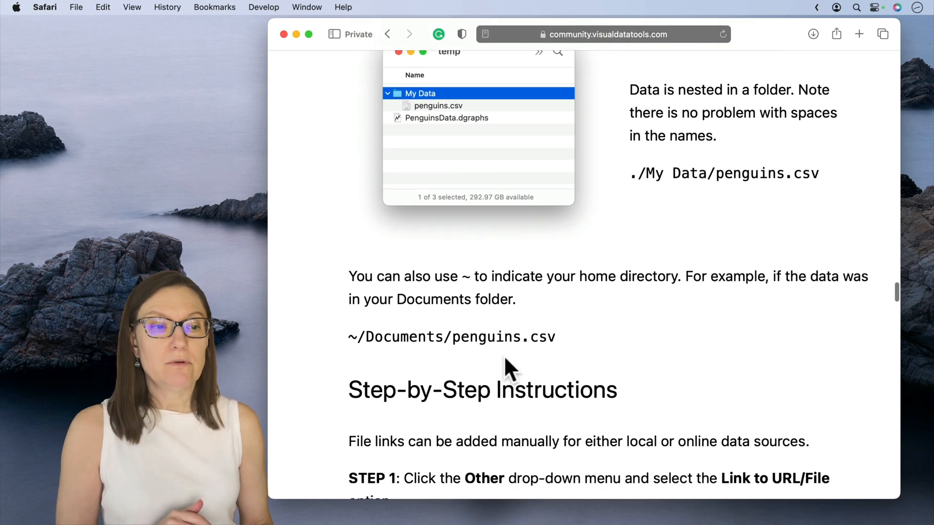
left_click_drag(350, 338, 576, 339)
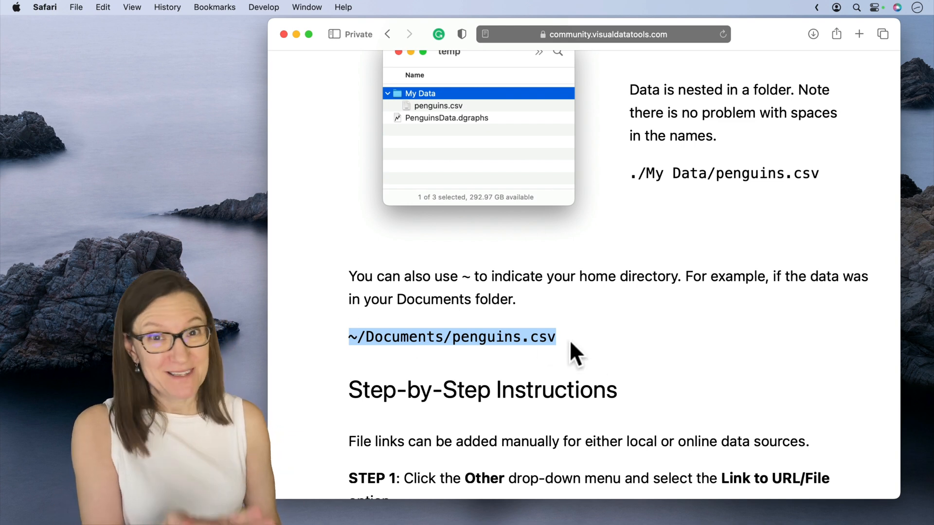
left_click(570, 340)
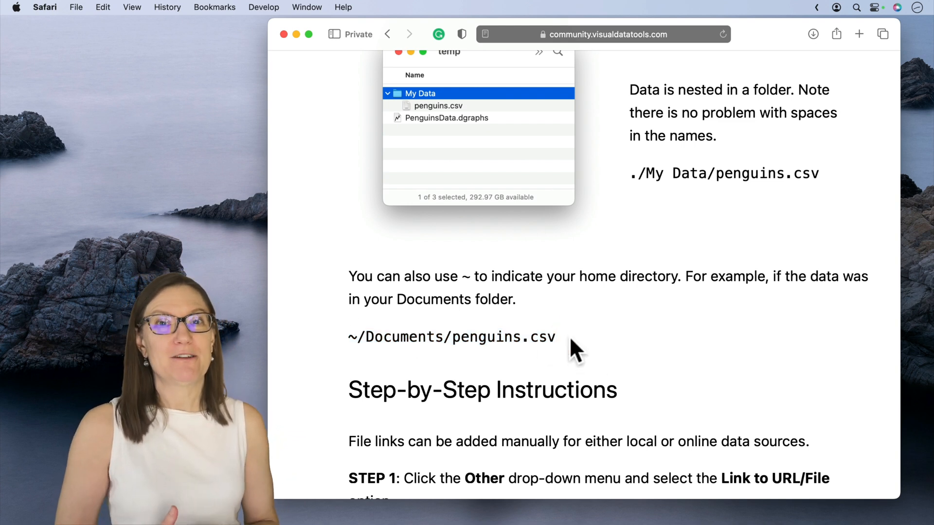